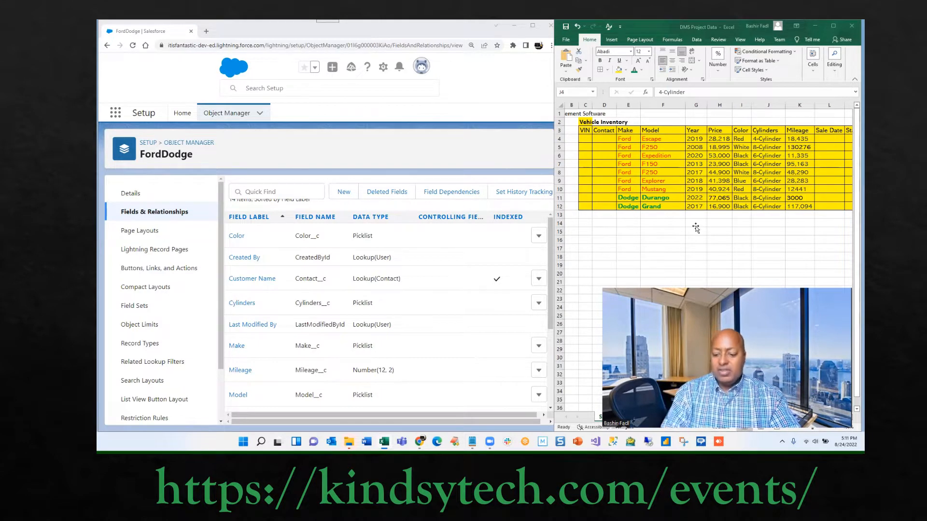
# Examine the project task list beside the inventory table, including the requirements for the Make field and the dependent Make and Model picklists.
pyautogui.click(695, 226)
pyautogui.press('Right')
pyautogui.press('Right')
pyautogui.press('Right')
pyautogui.press('Right')
pyautogui.press('Right')
pyautogui.press('Right')
pyautogui.press('Right')
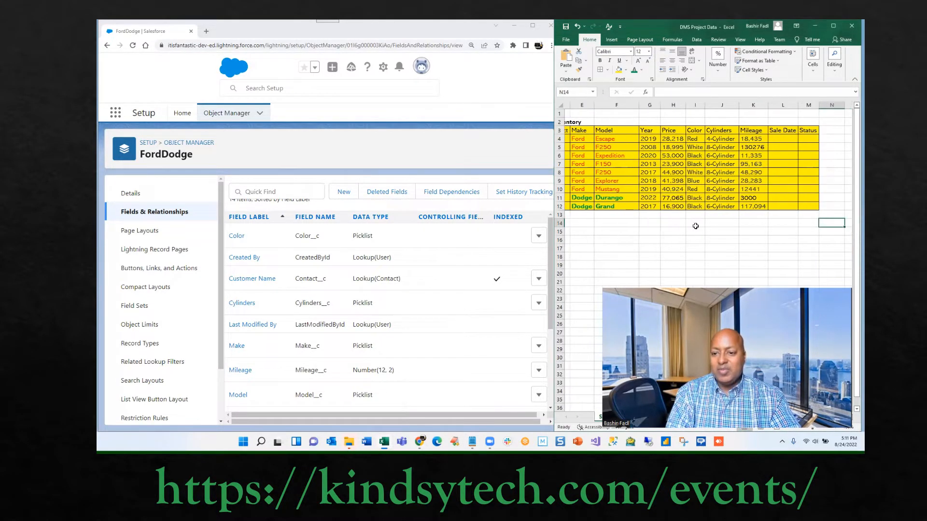
pyautogui.press('Right')
pyautogui.press('Right')
pyautogui.press('Right')
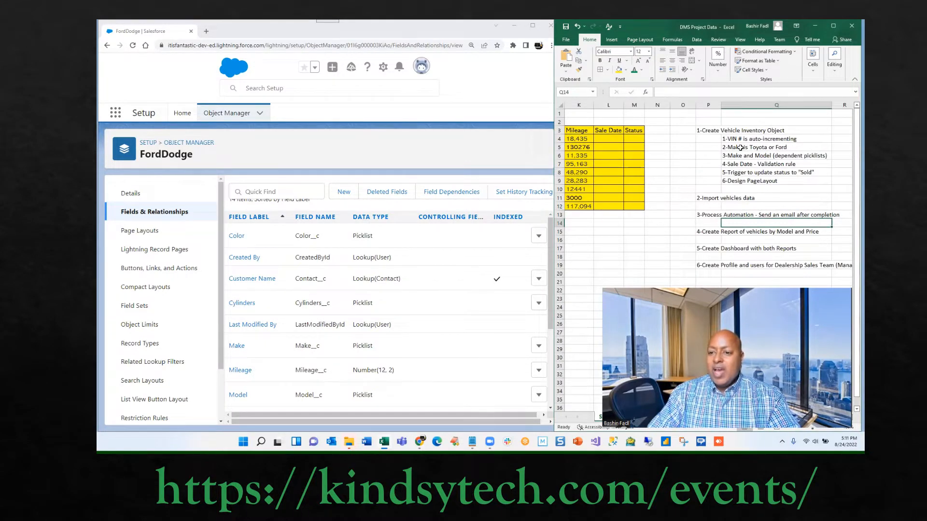
pyautogui.moveTo(745, 148); pyautogui.dragTo(738, 156)
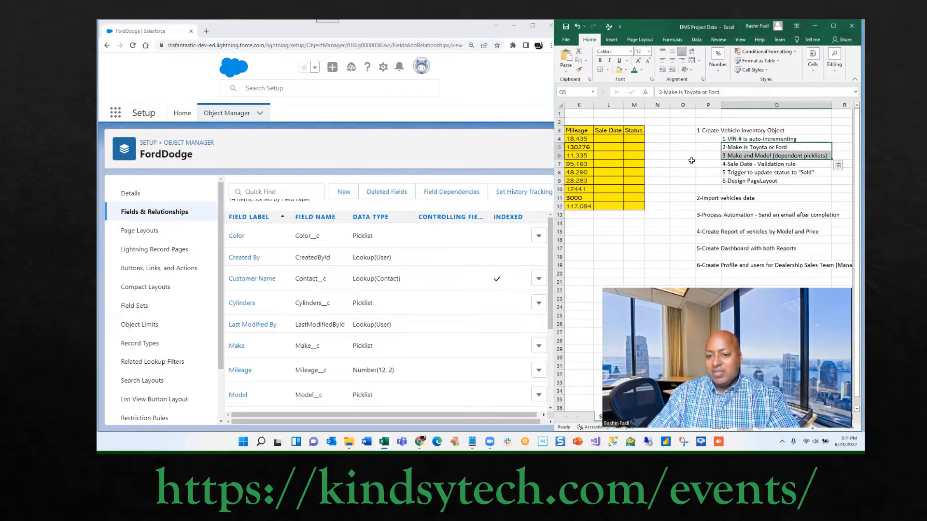
pyautogui.click(601, 248)
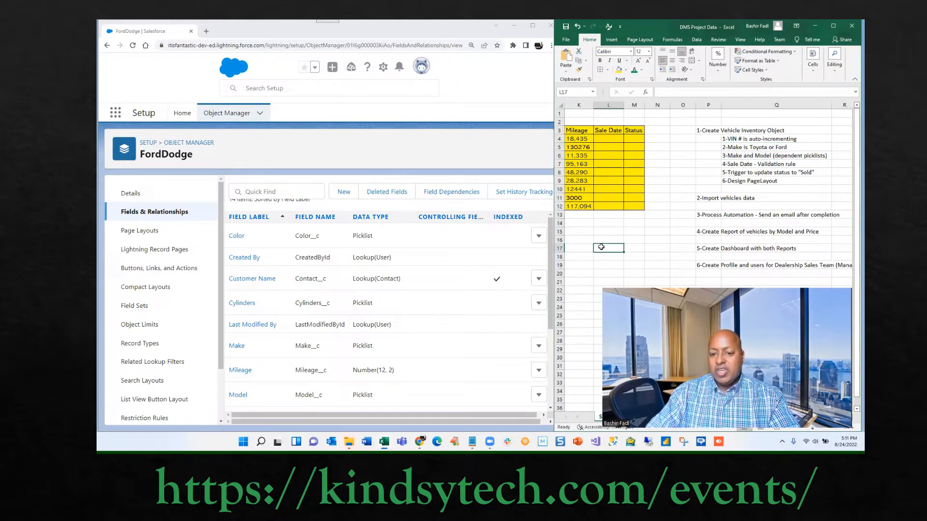
# Return to the start of the vehicle inventory table and examine the models listed for the Ford make.
pyautogui.press('Left')
pyautogui.press('Left')
pyautogui.press('Left')
pyautogui.press('Left')
pyautogui.press('Left')
pyautogui.press('Left')
pyautogui.press('Left')
pyautogui.press('Left')
pyautogui.press('Left')
pyautogui.press('Left')
pyautogui.press('Left')
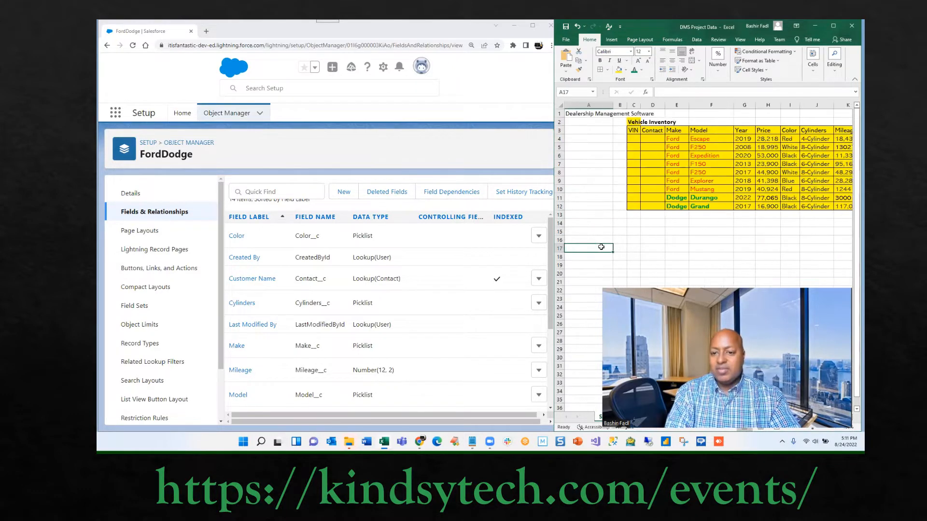
pyautogui.press('Up')
pyautogui.press('Up')
pyautogui.press('Up')
pyautogui.press('Up')
pyautogui.press('Up')
pyautogui.press('Up')
pyautogui.press('Up')
pyautogui.press('Up')
pyautogui.press('Up')
pyautogui.press('Up')
pyautogui.press('Up')
pyautogui.press('Up')
pyautogui.press('Up')
pyautogui.press('Right')
pyautogui.press('Right')
pyautogui.press('Right')
pyautogui.press('Right')
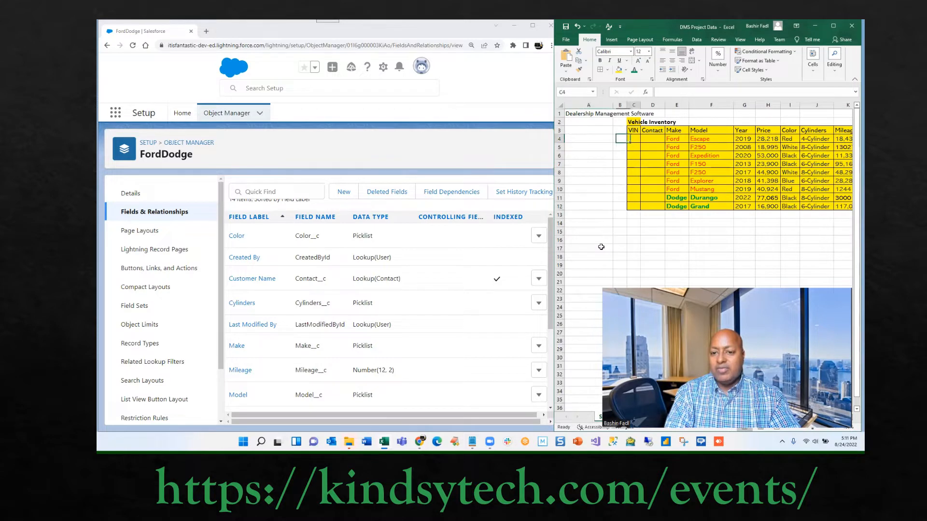
pyautogui.press('Right')
pyautogui.hotkey('shift', 'Down')
pyautogui.hotkey('shift', 'Down')
pyautogui.hotkey('shift', 'Down')
pyautogui.hotkey('shift', 'Down')
pyautogui.hotkey('shift', 'Down')
pyautogui.hotkey('shift', 'Down')
pyautogui.hotkey('shift', 'Down')
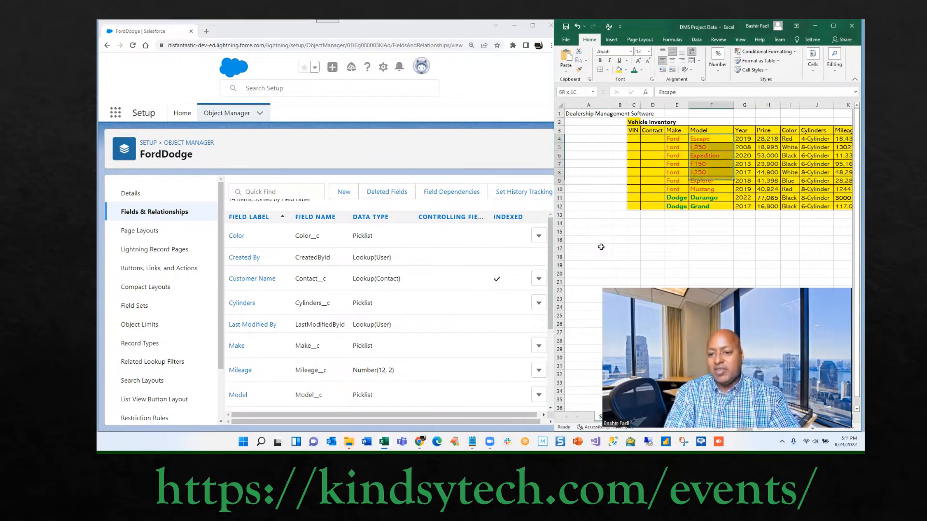
# Examine the Make column down to the Dodge rows and highlight the Durango and Grand models.
pyautogui.press('Left')
pyautogui.press('Down')
pyautogui.press('Down')
pyautogui.press('Down')
pyautogui.press('Down')
pyautogui.press('Down')
pyautogui.press('Down')
pyautogui.press('Down')
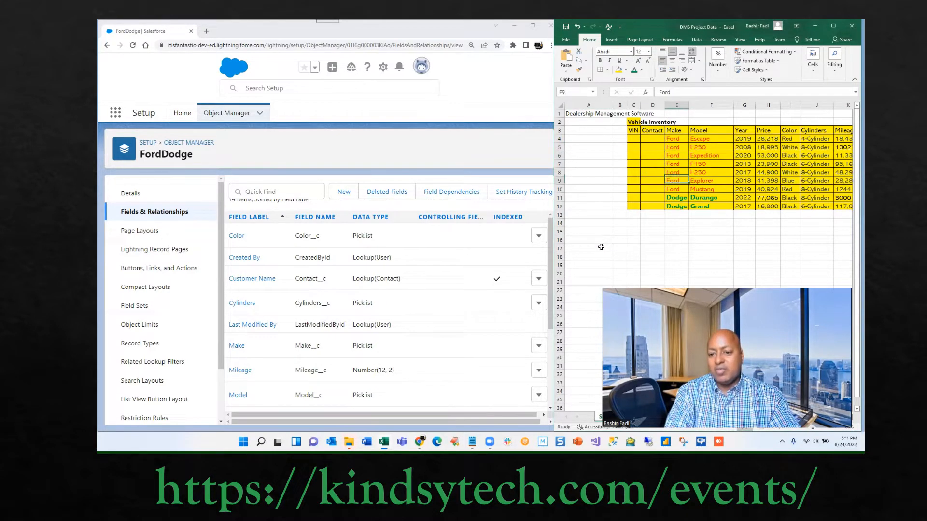
pyautogui.press('Right')
pyautogui.hotkey('shift', 'Down')
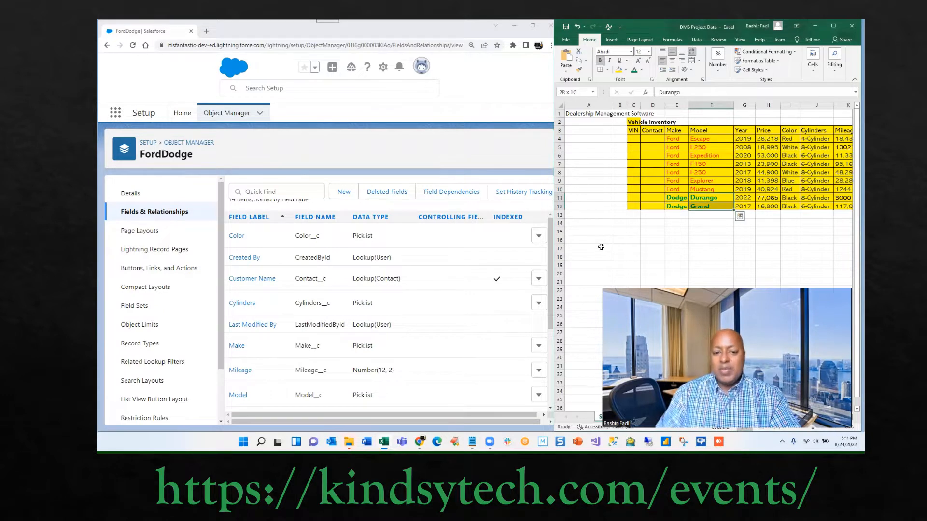
# Switch to the Salesforce browser window, widen it over the spreadsheet and look through the FordDodge object's setup sections.
pyautogui.click(495, 99)
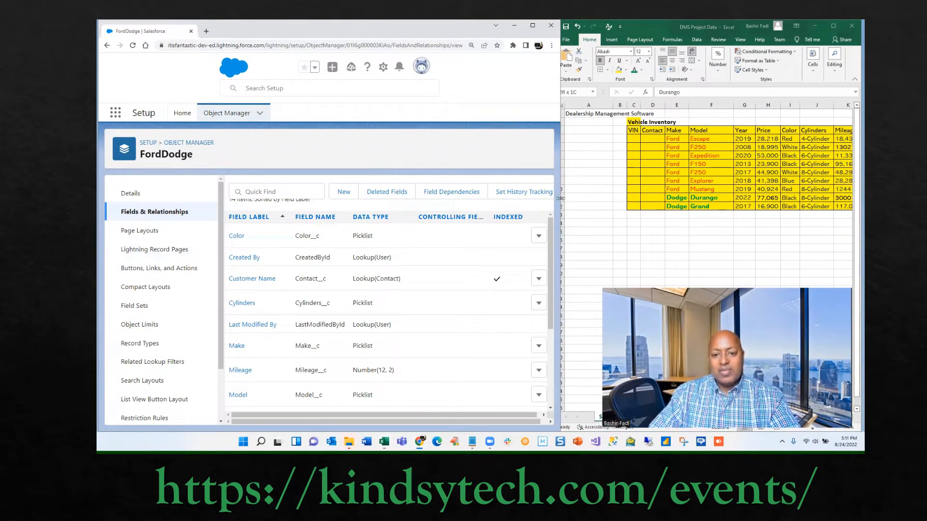
pyautogui.moveTo(560, 197); pyautogui.dragTo(634, 198)
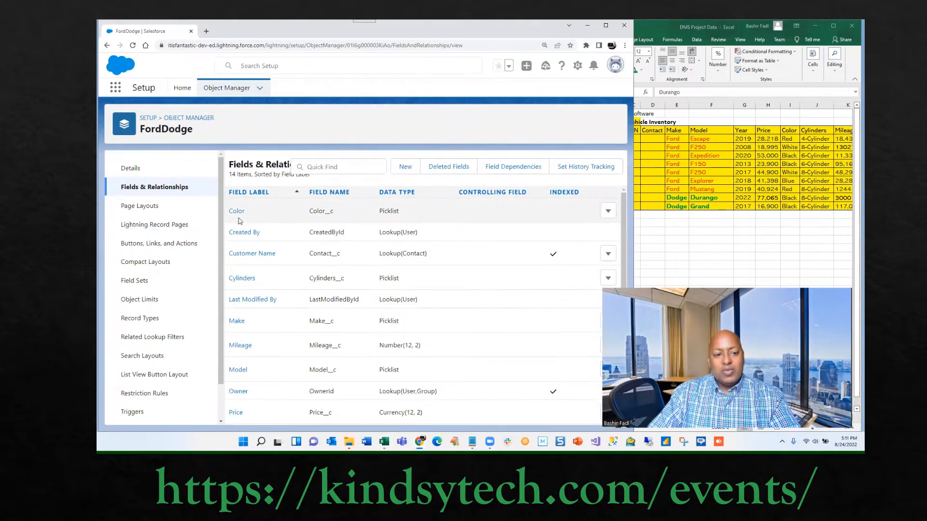
pyautogui.moveTo(221, 205); pyautogui.dragTo(220, 251)
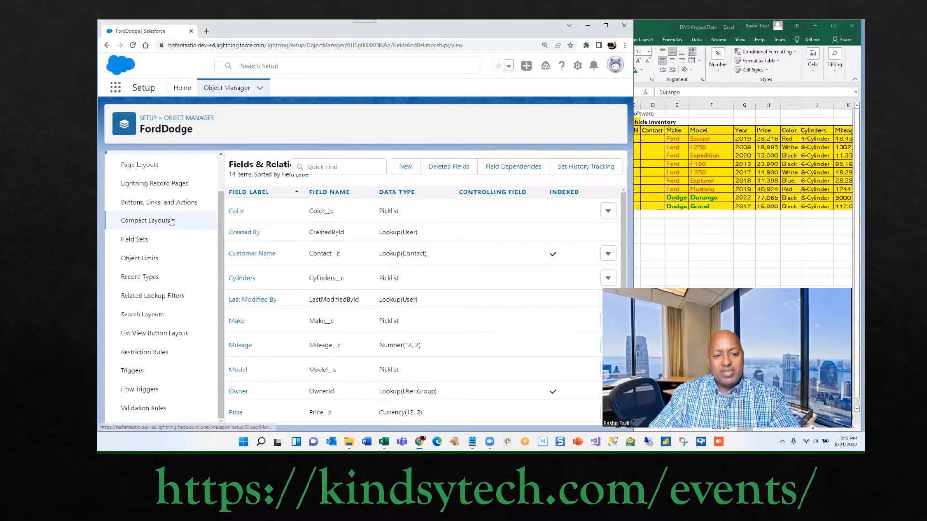
pyautogui.scroll(2, 155, 230)
# Find the FordDodge custom object in the Object Manager list and open its details.
pyautogui.click(186, 119)
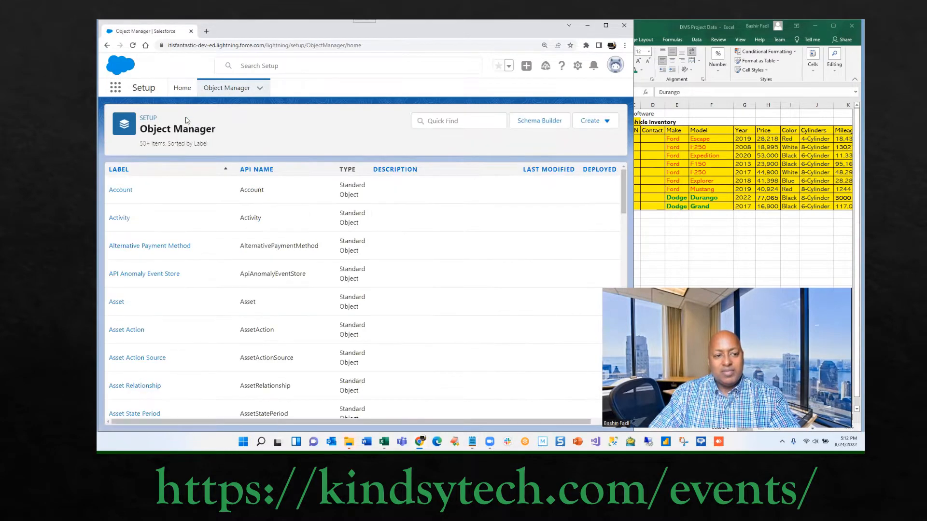
pyautogui.click(182, 87)
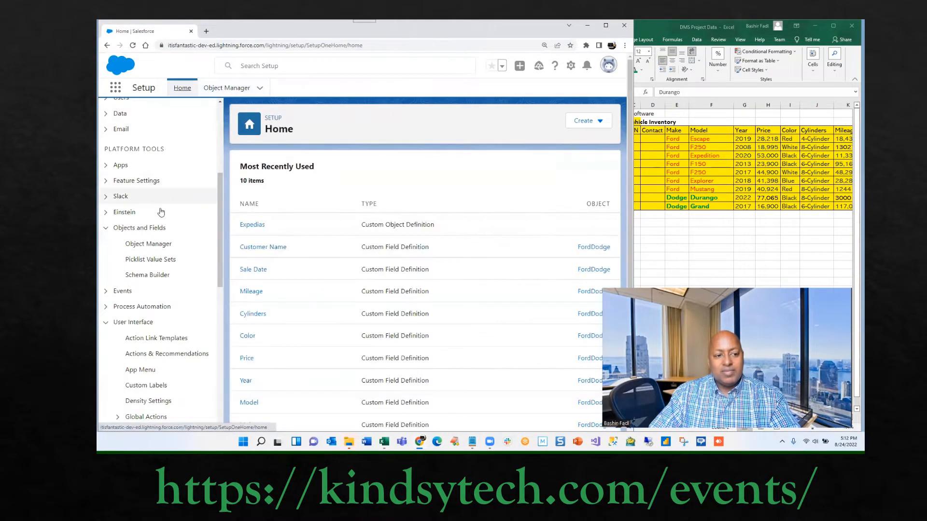
pyautogui.click(151, 244)
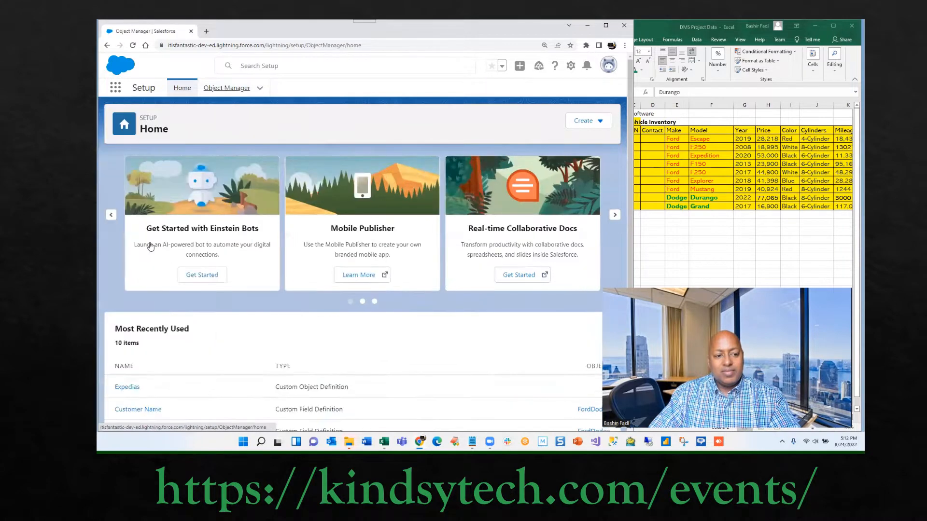
pyautogui.scroll(-10, 319, 297)
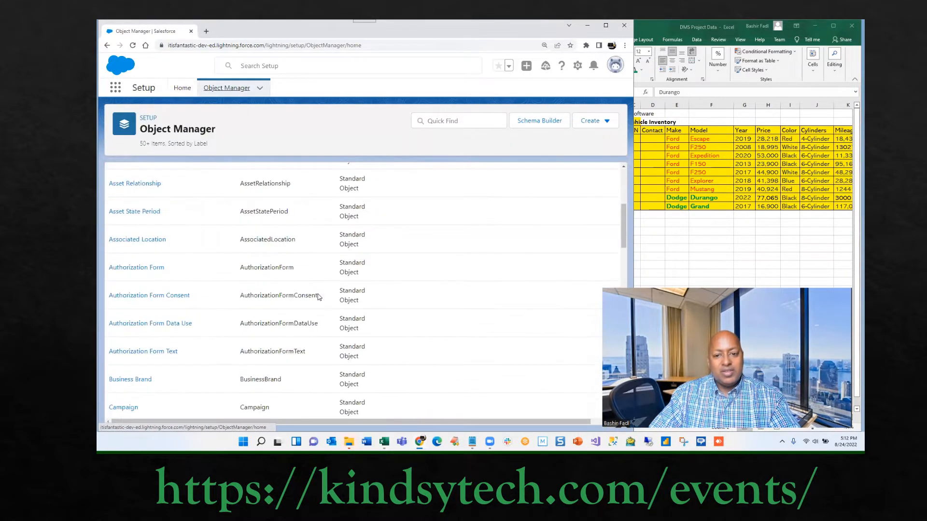
pyautogui.scroll(-8, 318, 297)
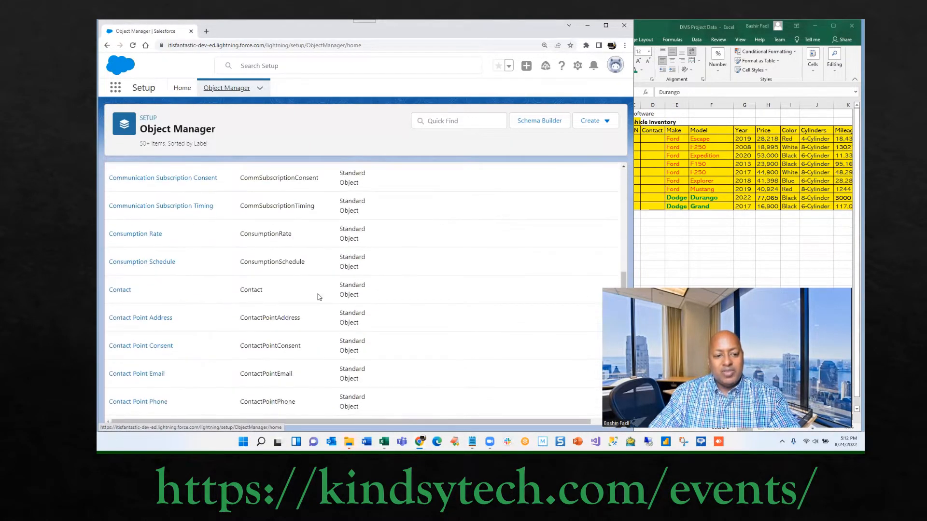
pyautogui.scroll(-10, 318, 298)
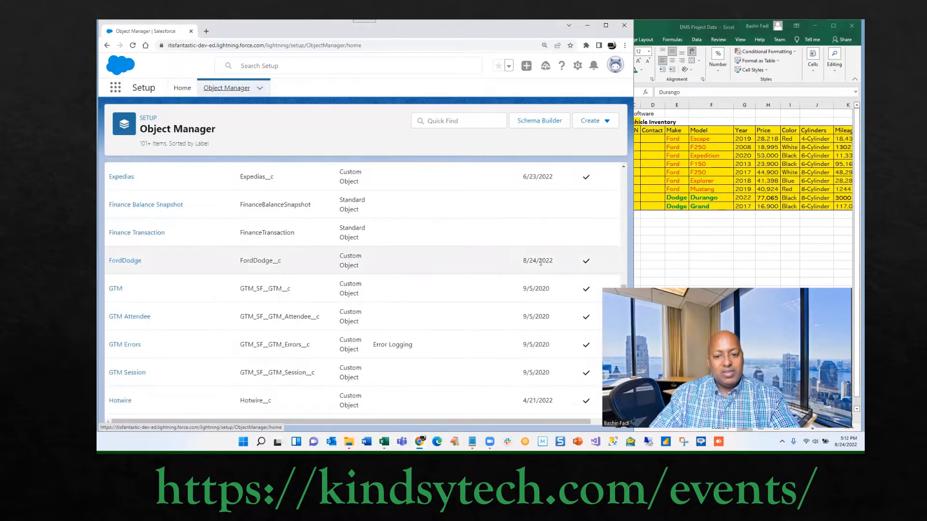
pyautogui.click(128, 262)
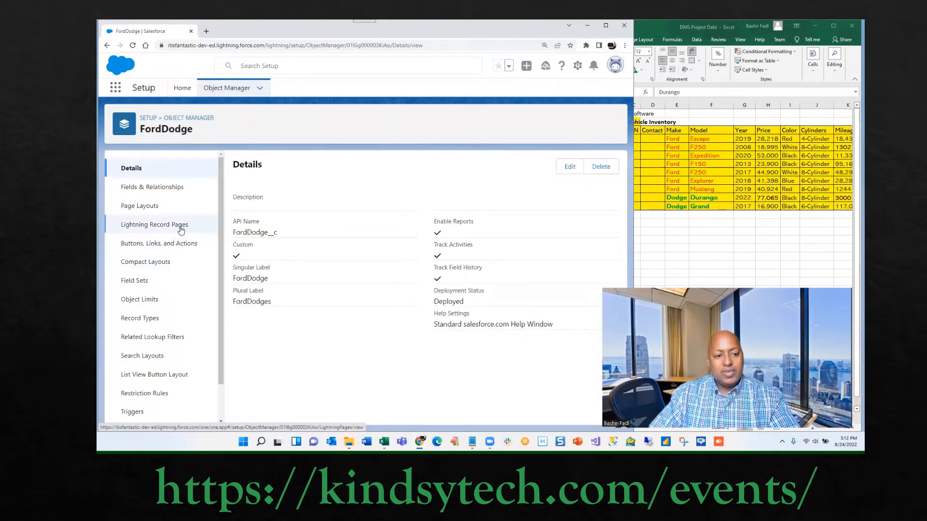
# Start a new field dependency from the FordDodge object's fields and relationships.
pyautogui.click(152, 188)
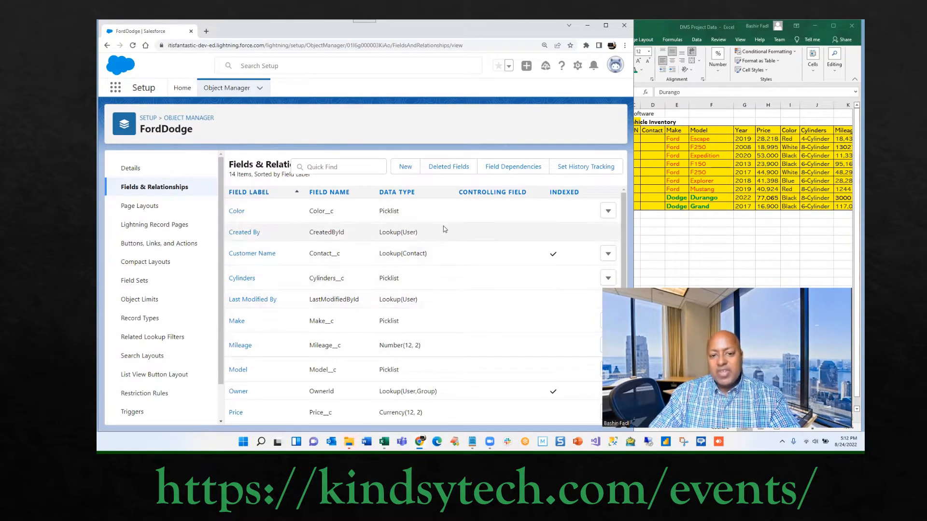
pyautogui.click(504, 167)
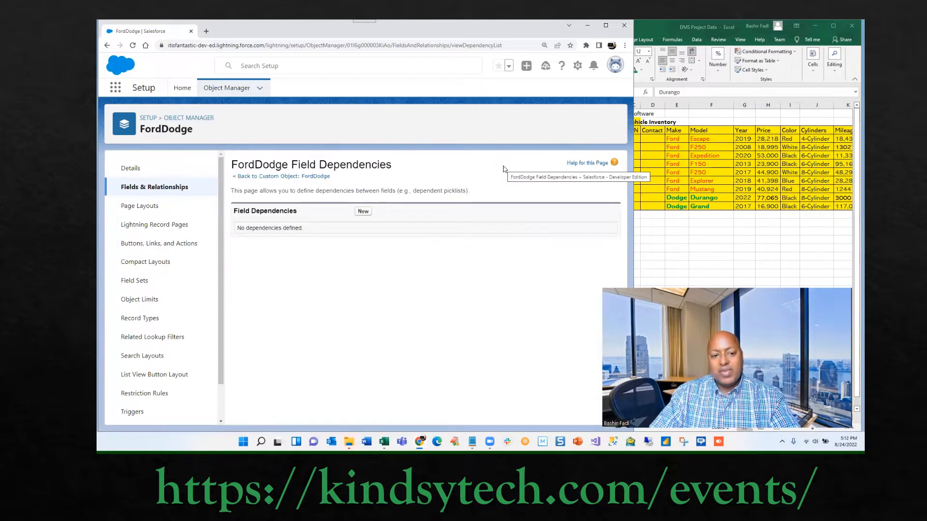
pyautogui.click(363, 213)
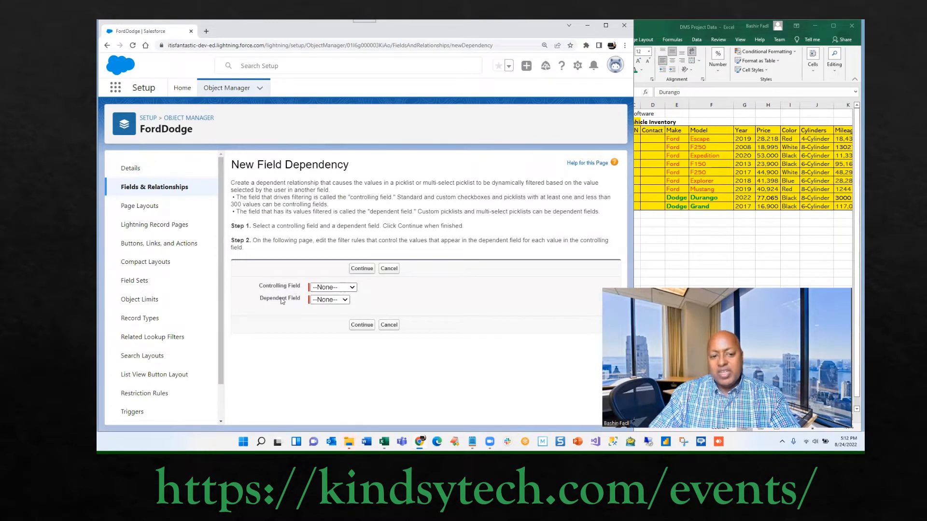
# Compare the Make and Model columns in the Excel inventory to see which models belong to Ford and Dodge.
pyautogui.click(671, 159)
pyautogui.moveTo(674, 130); pyautogui.dragTo(674, 188)
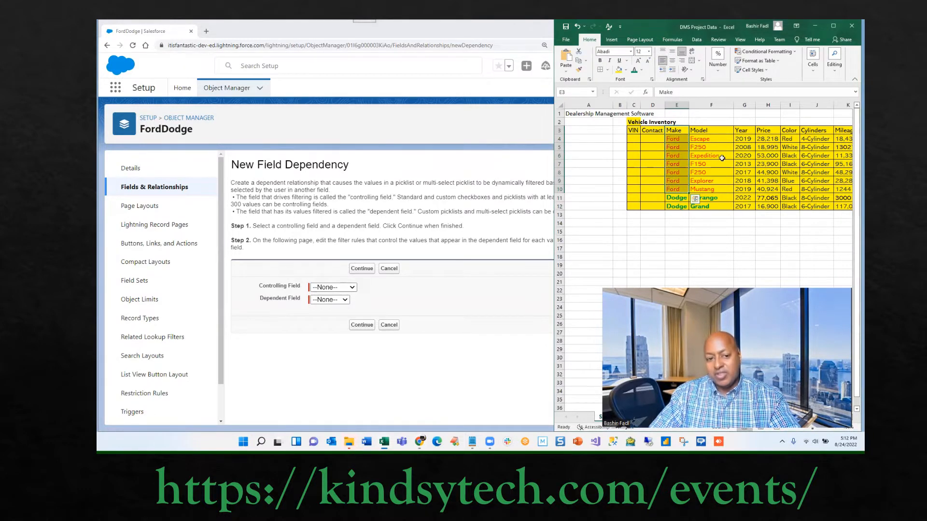
pyautogui.click(674, 139)
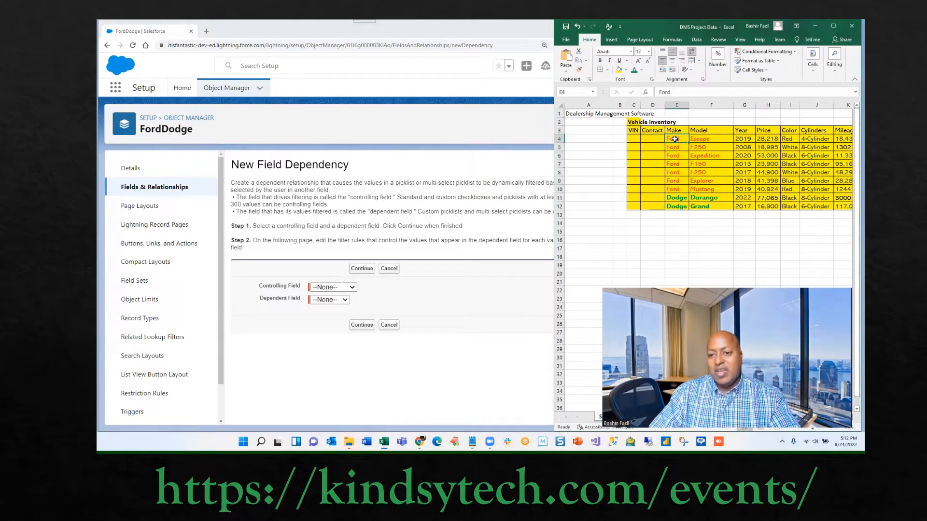
pyautogui.moveTo(699, 139)
pyautogui.mouseDown()
pyautogui.moveTo(700, 172)
pyautogui.moveTo(674, 210)
pyautogui.moveTo(705, 207)
pyautogui.mouseUp()
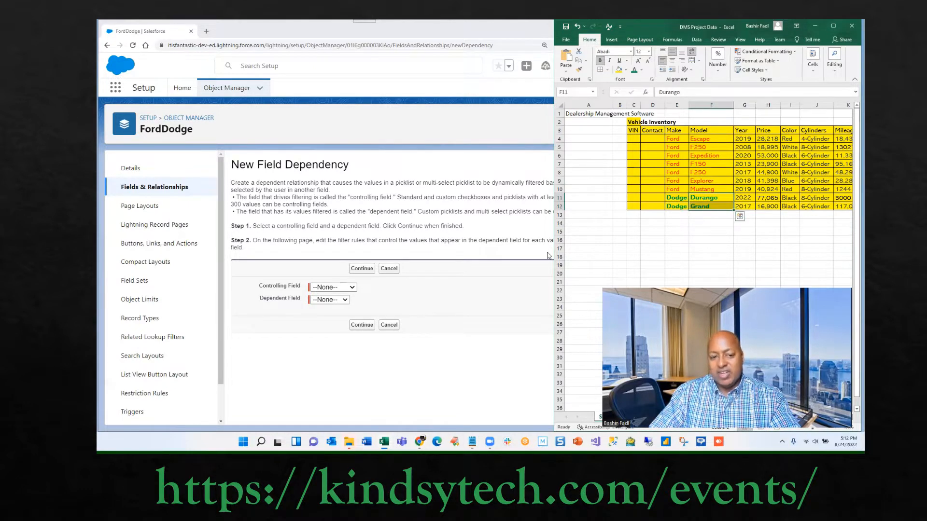
# Set Make as the controlling field and Model as the dependent field, and continue to the value matrix.
pyautogui.click(344, 288)
pyautogui.click(338, 340)
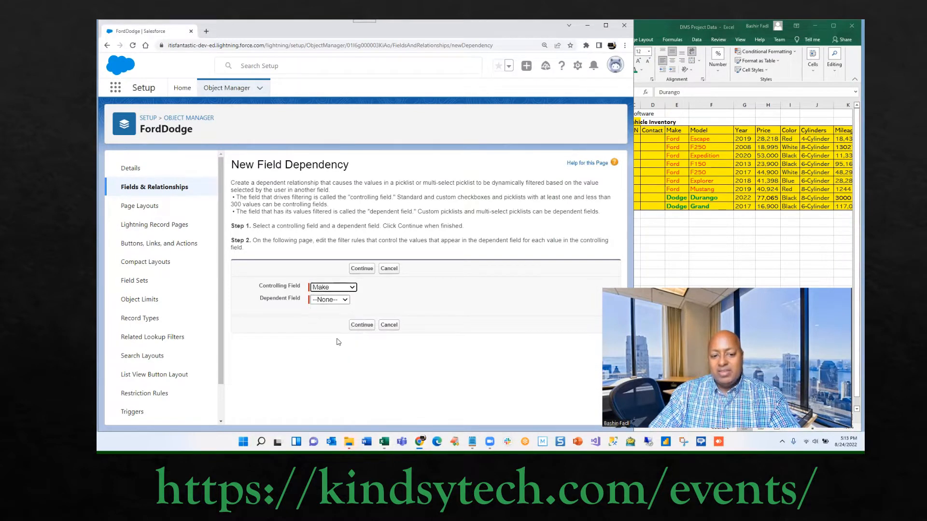
pyautogui.click(332, 303)
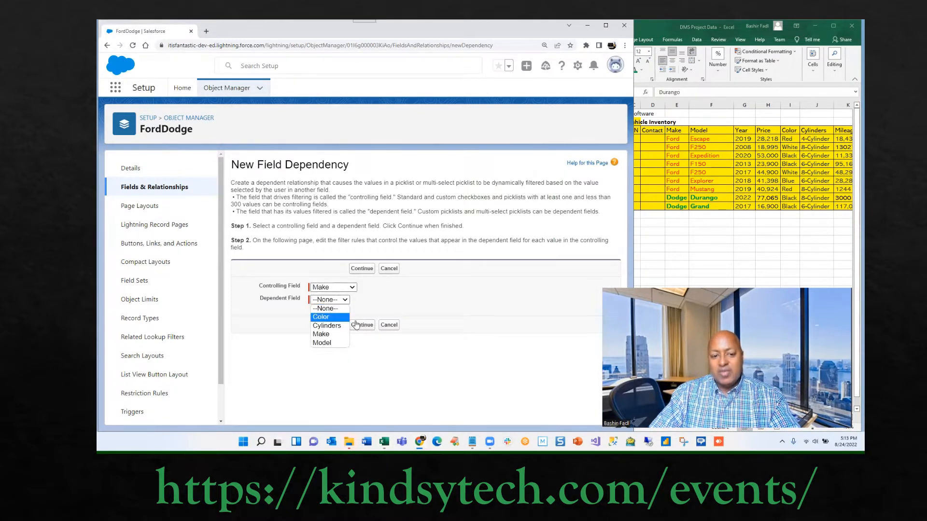
pyautogui.click(326, 343)
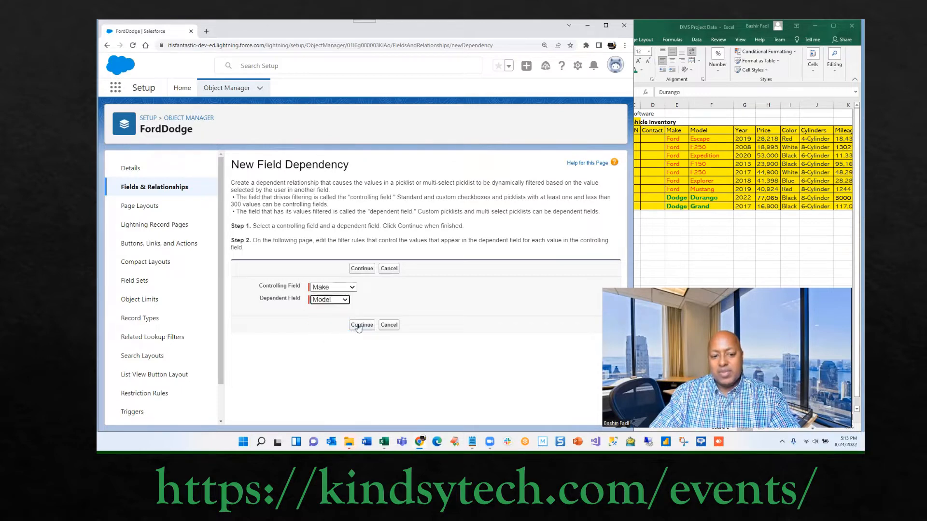
pyautogui.click(357, 327)
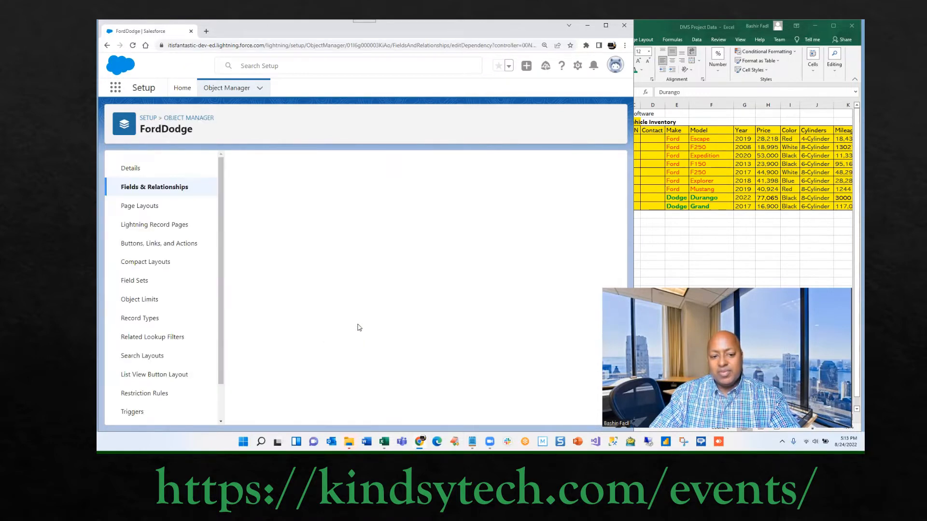
# Include Escape, Expedition, F150, F250, Explorer and Mustang as the Model values available for the Ford make.
pyautogui.scroll(-2, 387, 283)
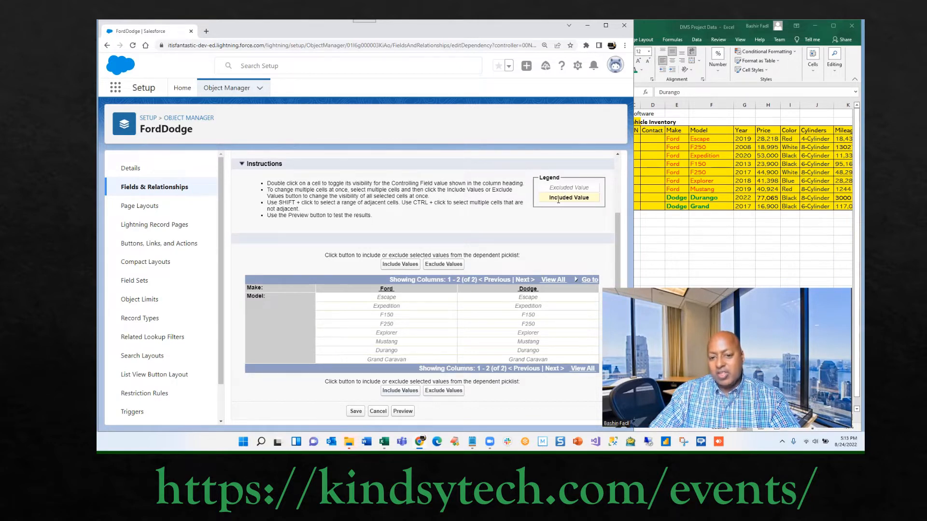
pyautogui.click(395, 298)
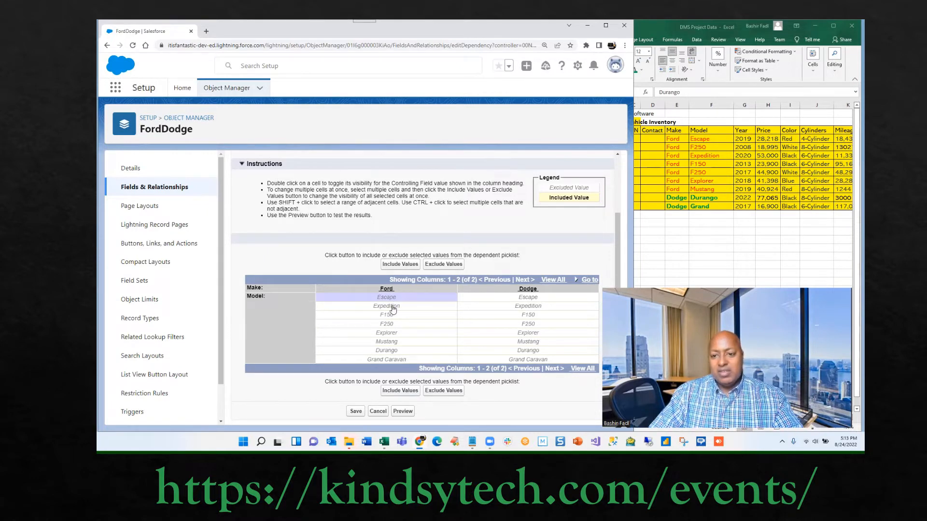
pyautogui.keyDown('shift'); pyautogui.click(394, 309); pyautogui.keyUp('shift')
pyautogui.keyDown('shift'); pyautogui.click(398, 317); pyautogui.keyUp('shift')
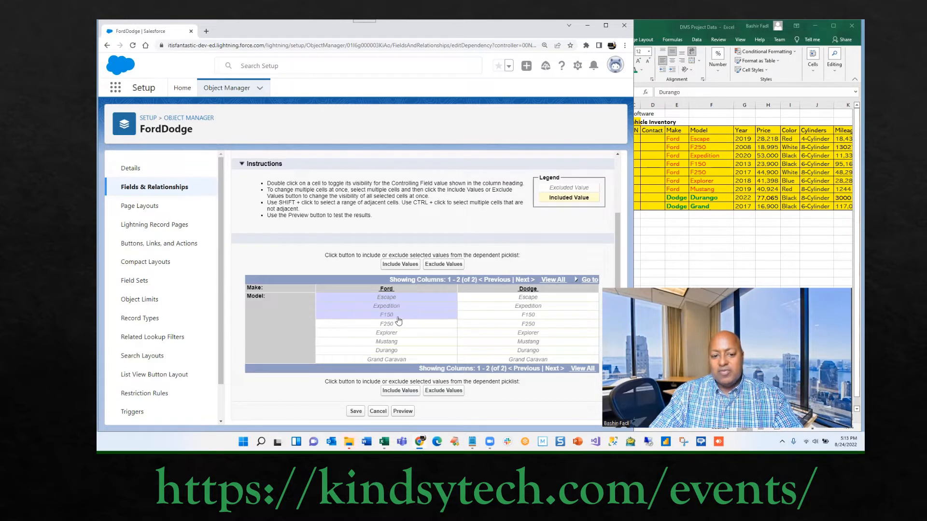
pyautogui.keyDown('shift'); pyautogui.click(395, 325); pyautogui.keyUp('shift')
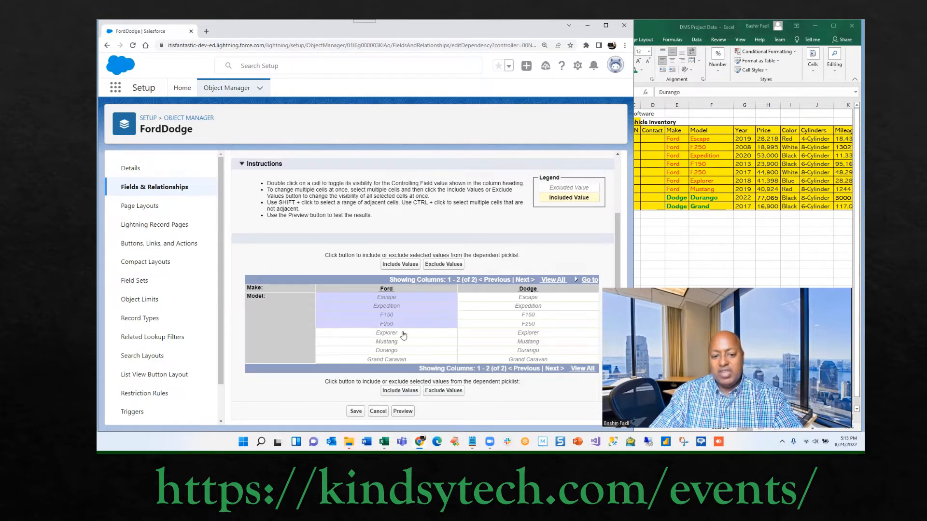
pyautogui.keyDown('shift'); pyautogui.click(396, 333); pyautogui.keyUp('shift')
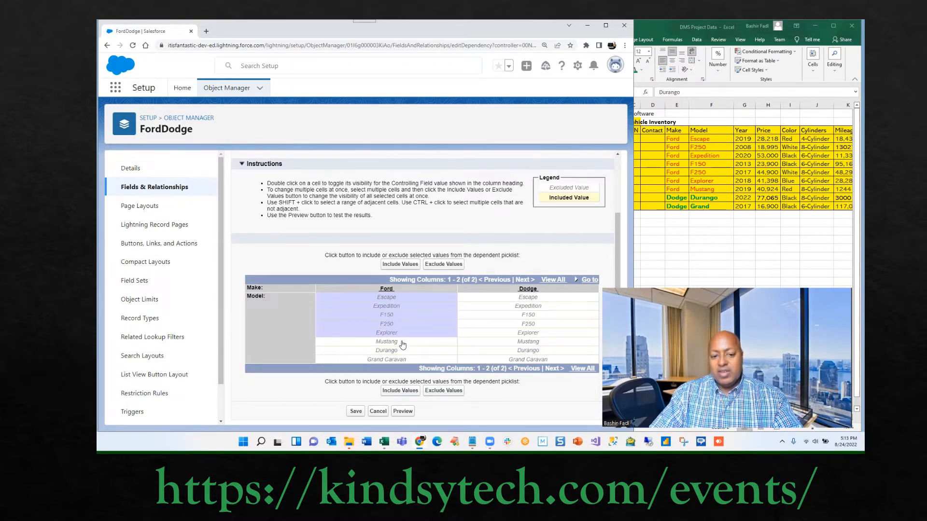
pyautogui.keyDown('shift'); pyautogui.click(402, 344); pyautogui.keyUp('shift')
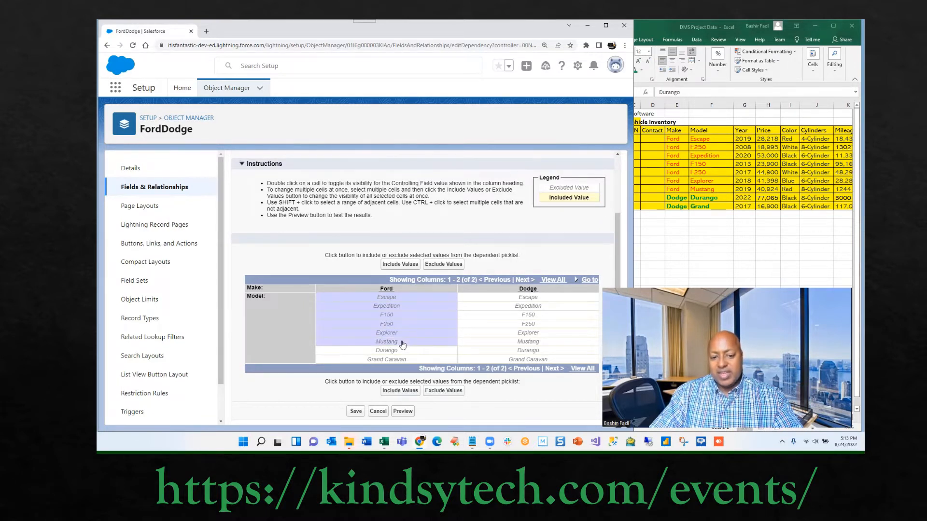
pyautogui.click(401, 391)
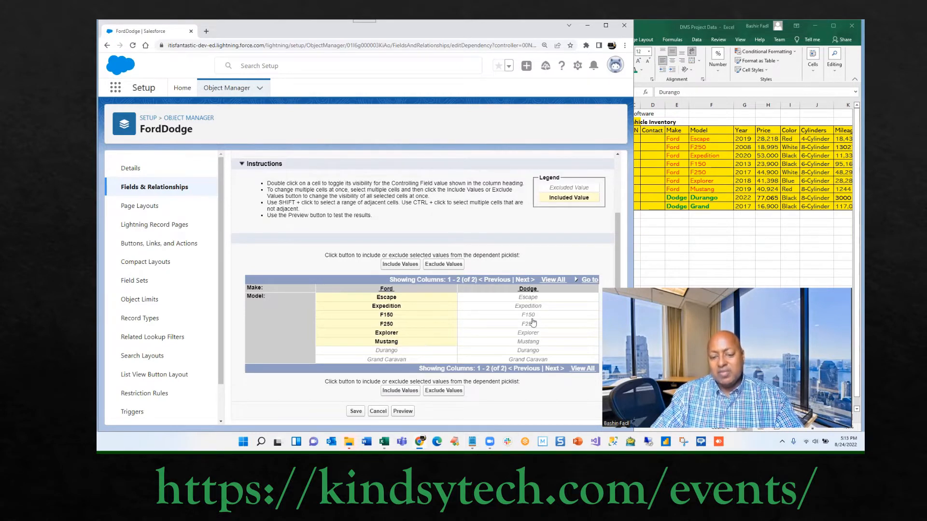
# Include Durango and Grand Caravan as the Model values for the Dodge make, and save the field dependency.
pyautogui.click(529, 351)
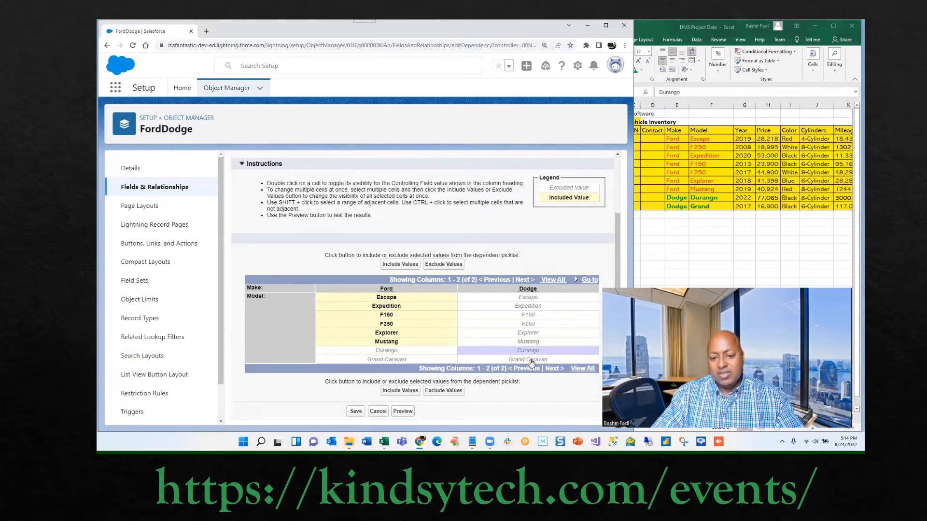
pyautogui.keyDown('shift'); pyautogui.click(531, 360); pyautogui.keyUp('shift')
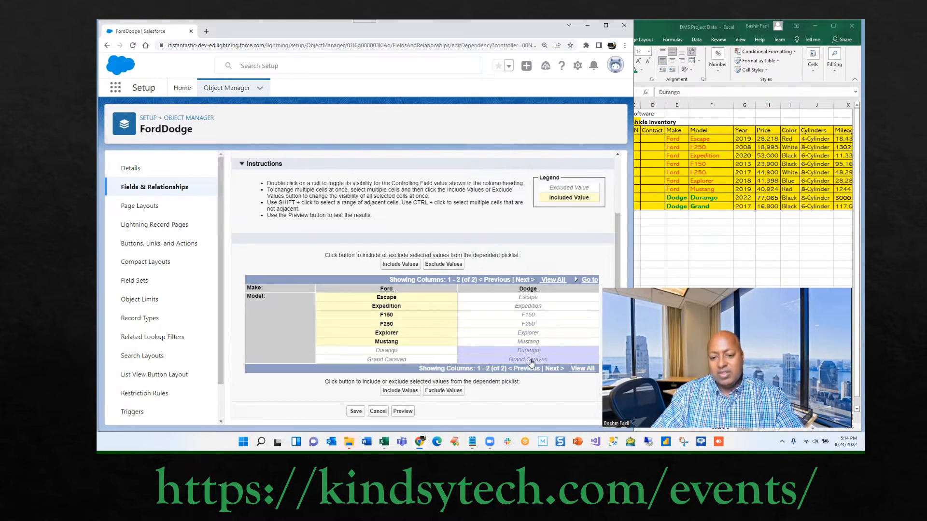
pyautogui.click(400, 390)
pyautogui.click(355, 411)
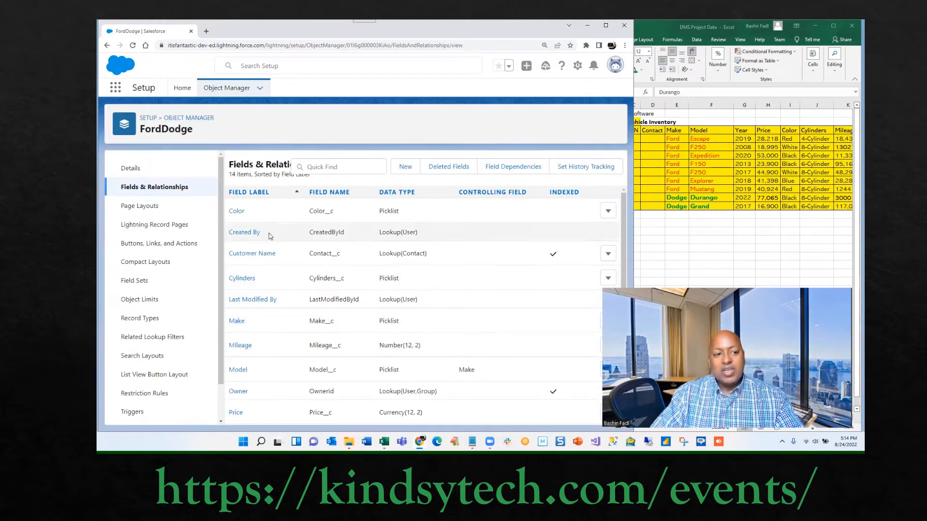
# Find the Sales app among all available apps, open it in a new browser tab and switch to that tab.
pyautogui.click(116, 89)
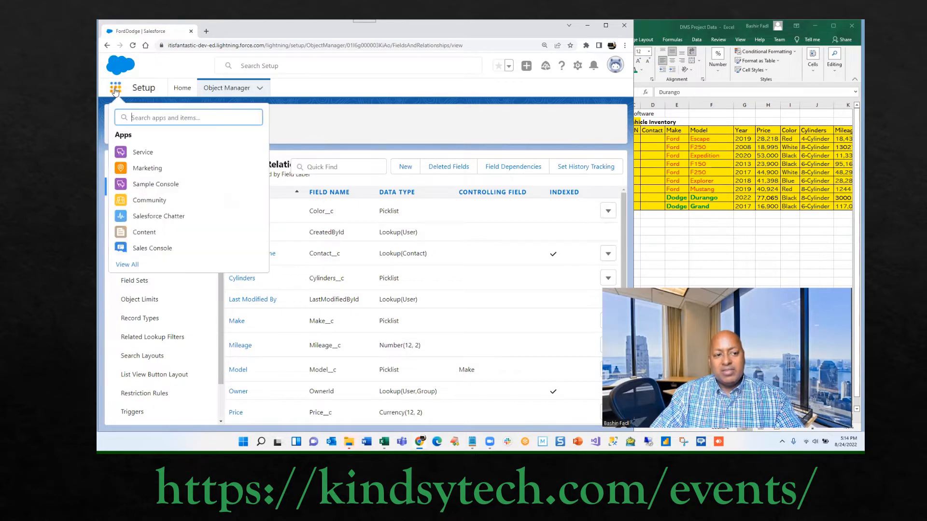
pyautogui.rightClick(134, 264)
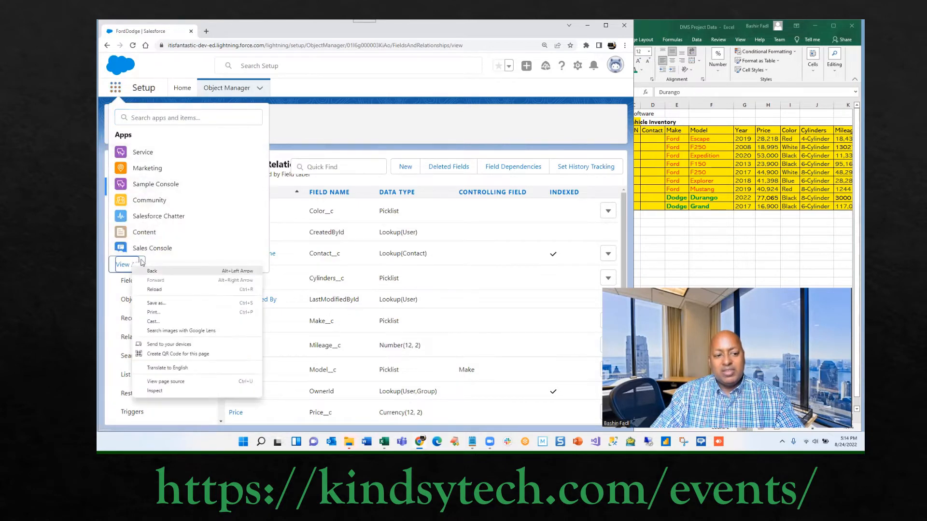
pyautogui.click(124, 265)
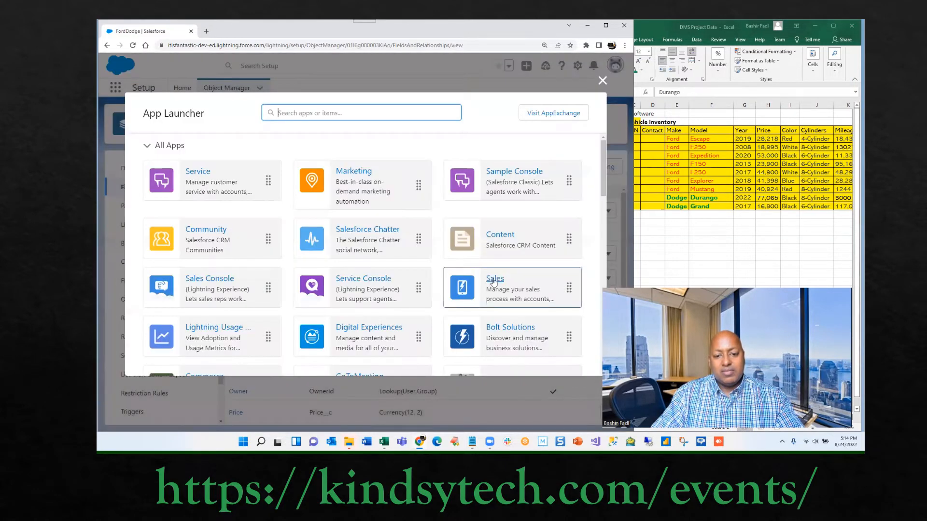
pyautogui.rightClick(490, 279)
pyautogui.click(503, 288)
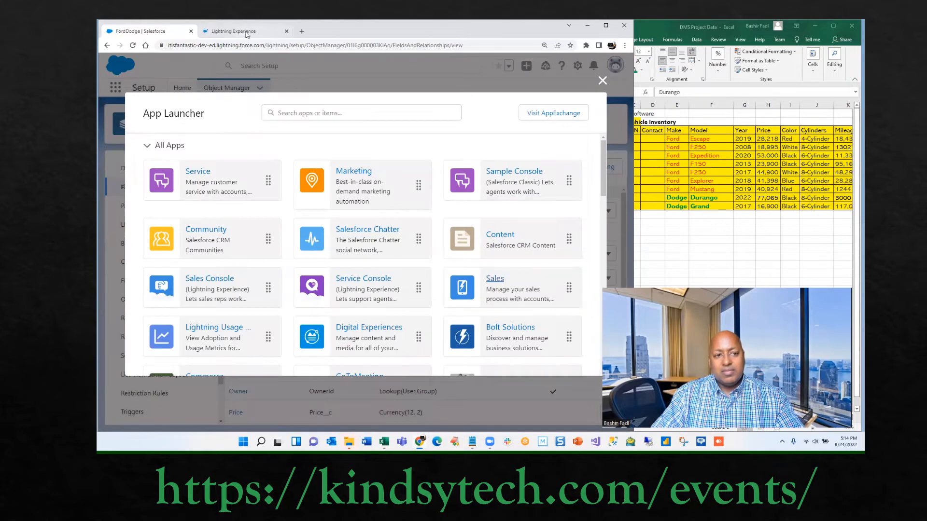
pyautogui.click(247, 32)
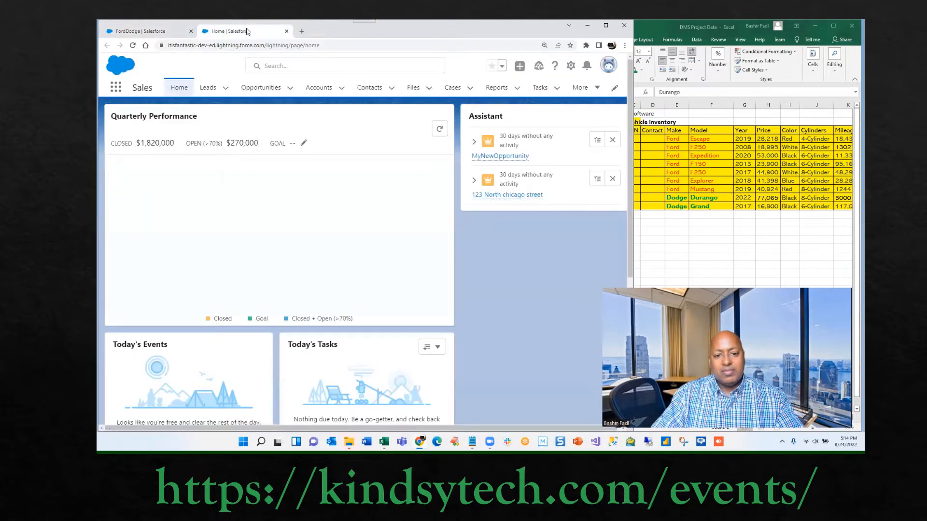
# Go to the FordDodges records in the Sales app and start a new FordDodge record.
pyautogui.click(595, 90)
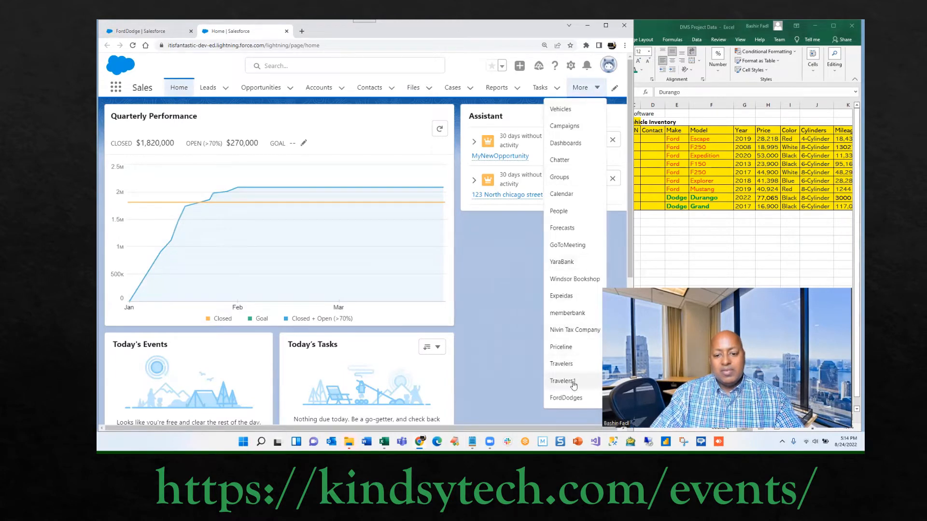
pyautogui.click(565, 398)
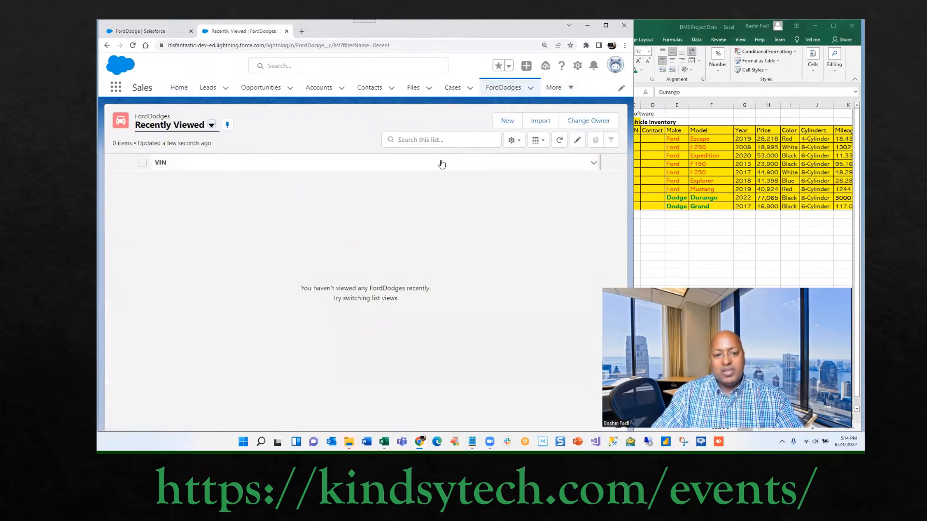
pyautogui.click(500, 124)
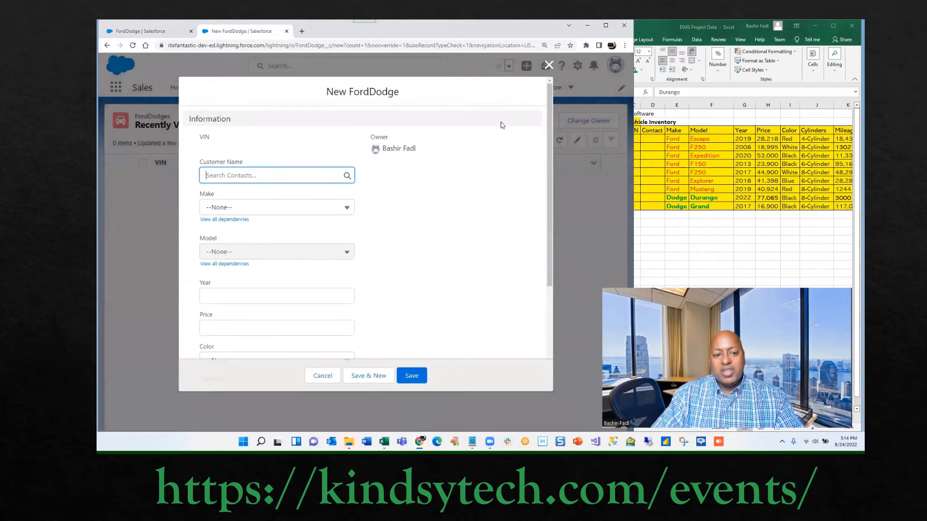
# Test the dependency in the new record by setting Make to Dodge and Model to Durango.
pyautogui.click(249, 211)
pyautogui.click(237, 262)
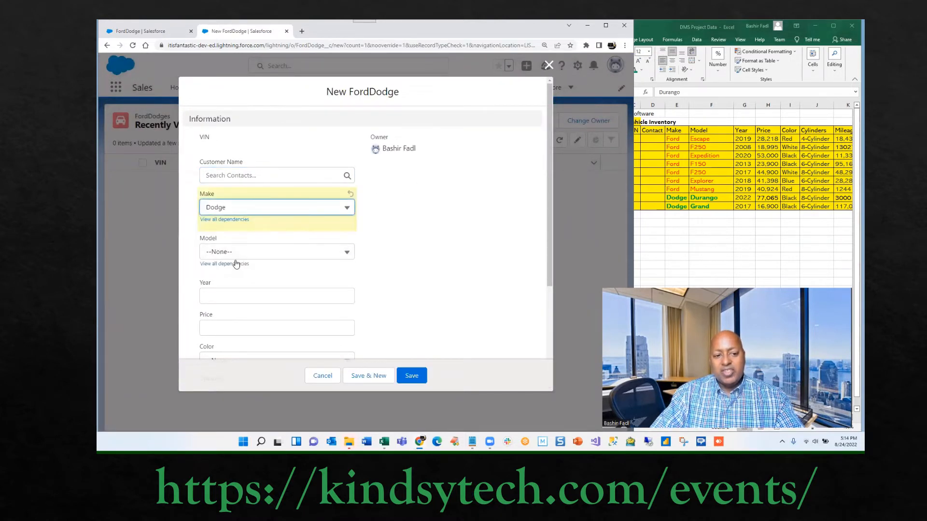
pyautogui.click(260, 255)
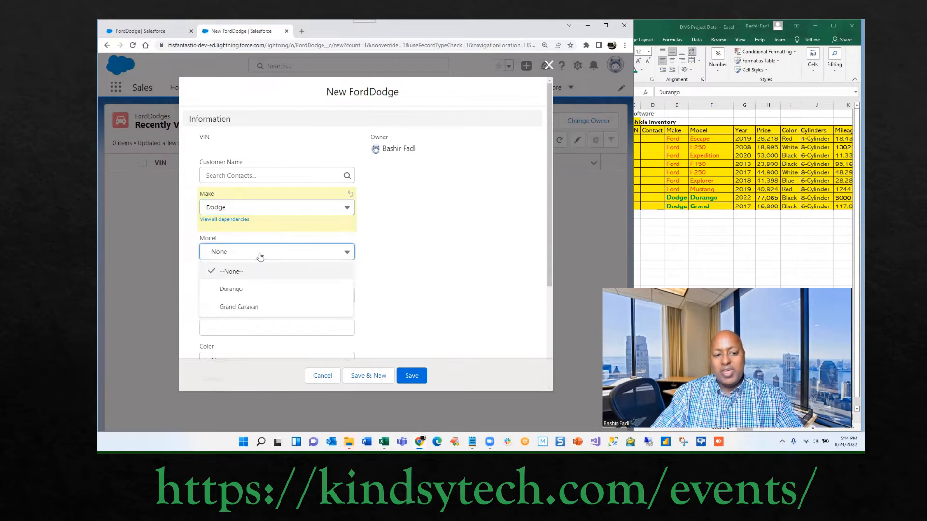
pyautogui.click(239, 289)
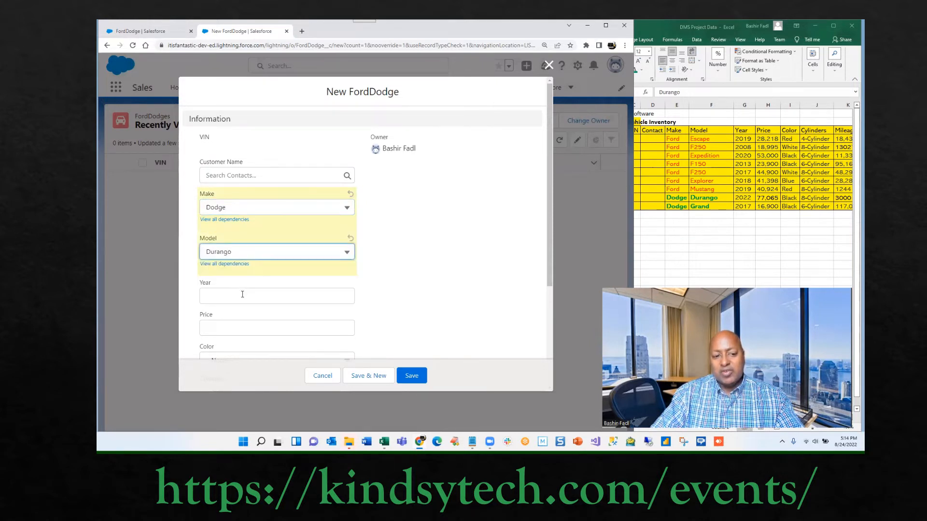
# Switch Make to Ford, test the dependent Model choices by picking one, and discard the unsaved record.
pyautogui.click(244, 212)
pyautogui.click(232, 247)
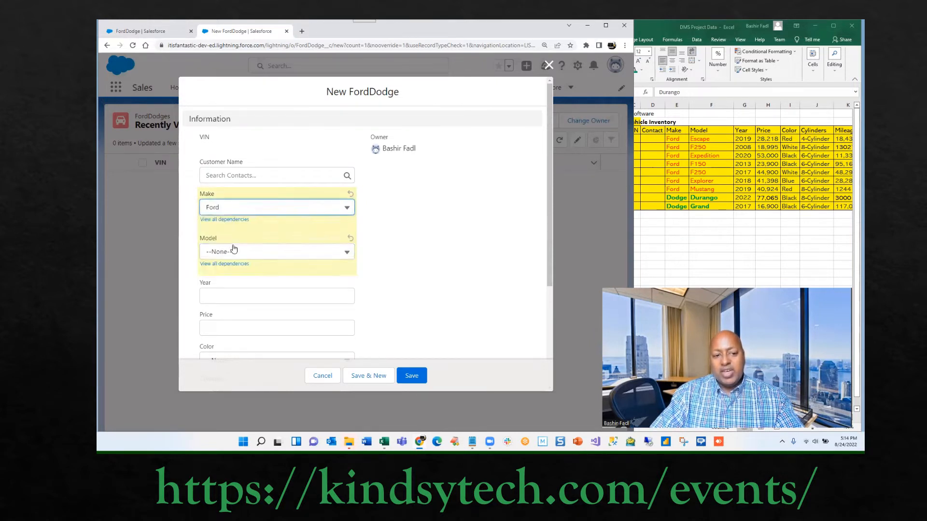
pyautogui.click(242, 255)
pyautogui.click(247, 289)
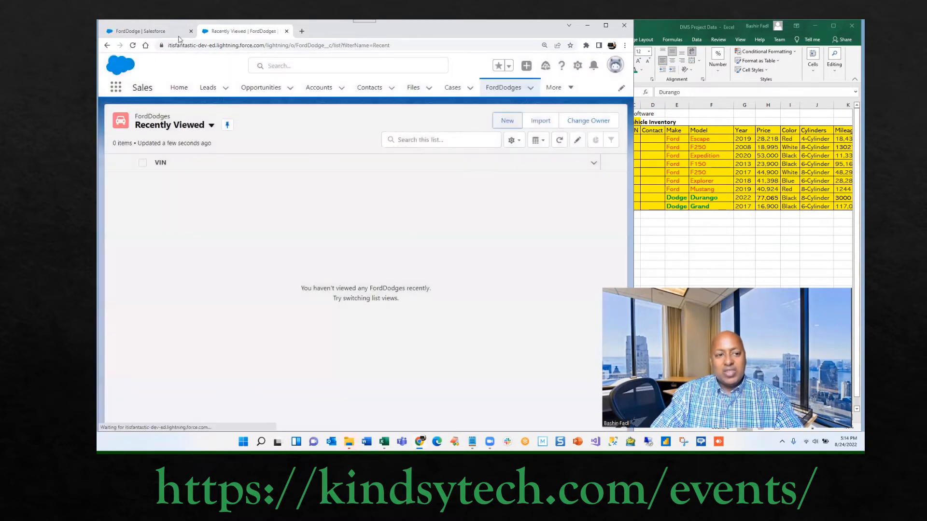
# Return to the setup browser tab, dismiss the App Launcher and reopen the FordDodge object from the Object Manager list.
pyautogui.click(170, 34)
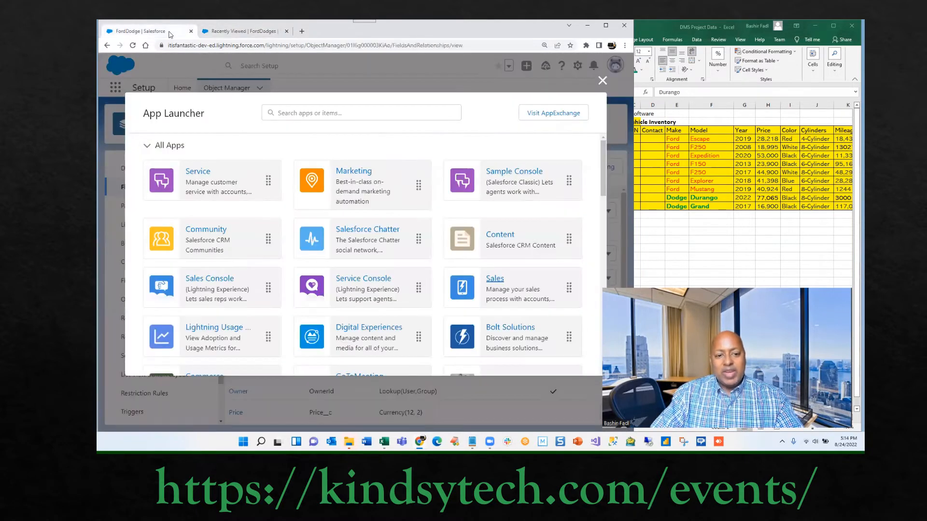
pyautogui.click(603, 81)
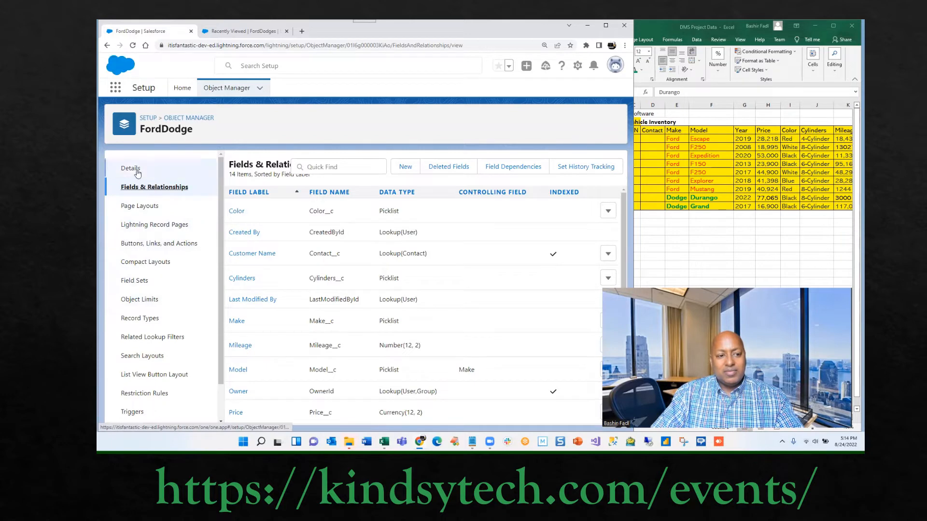
pyautogui.click(189, 119)
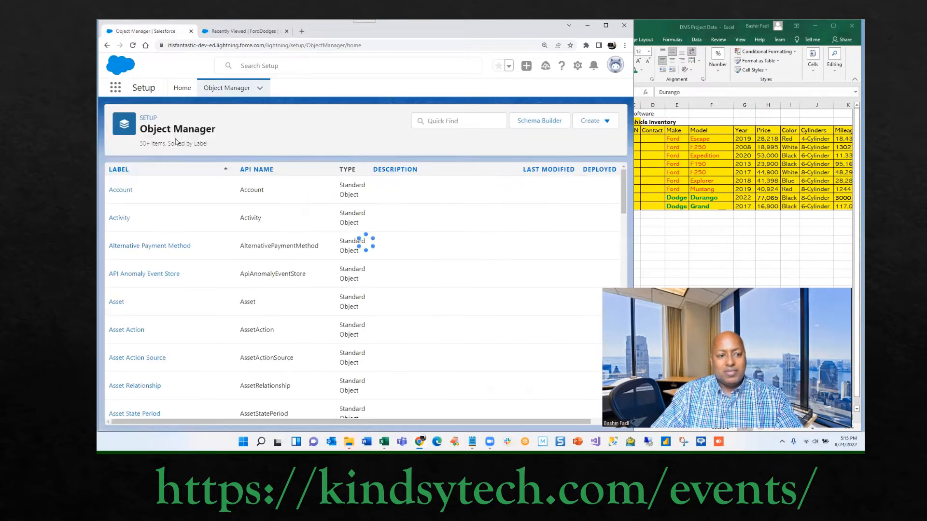
pyautogui.scroll(-5, 501, 254)
pyautogui.scroll(-12, 501, 255)
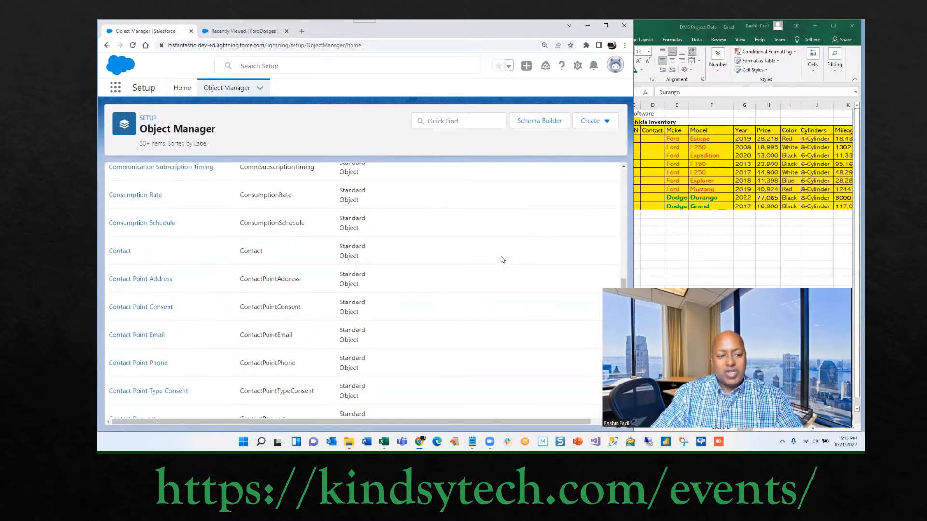
pyautogui.scroll(-12, 502, 261)
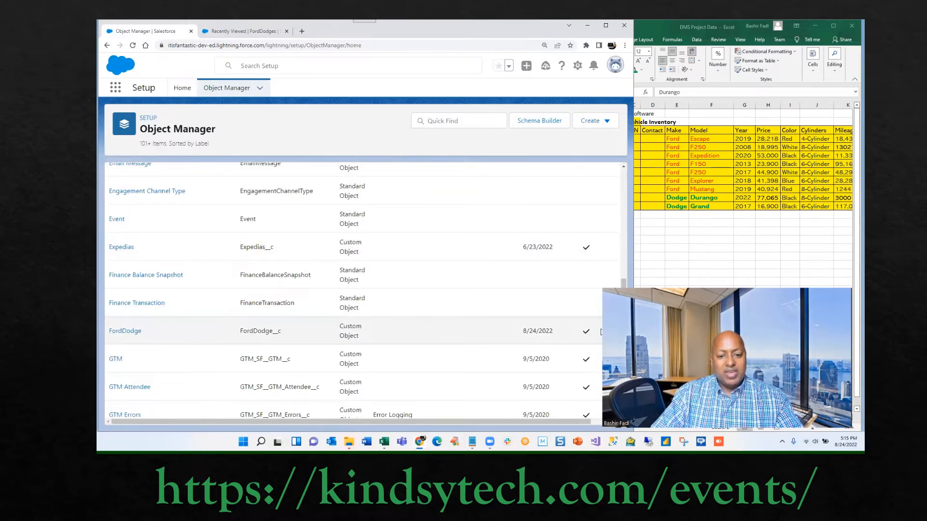
pyautogui.click(121, 331)
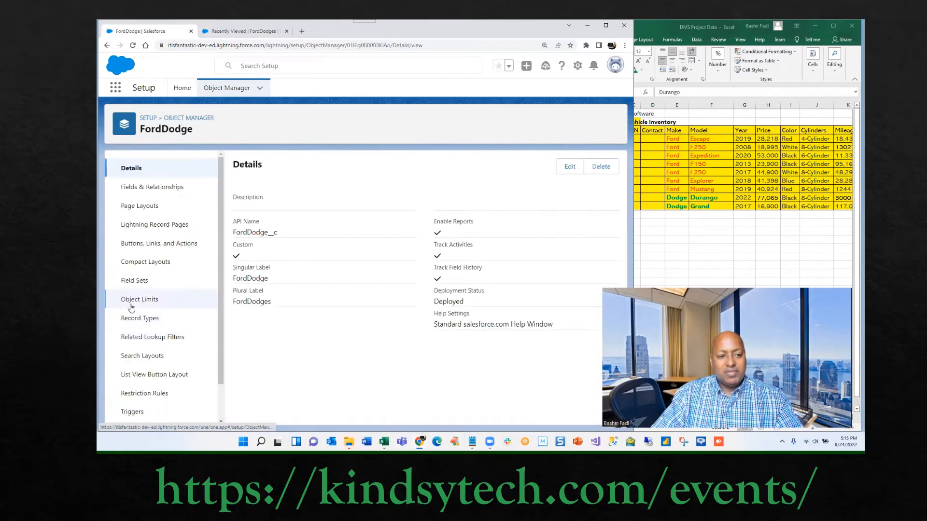
# Delete the field dependency between Make and Model from the FordDodge object's field dependencies.
pyautogui.click(159, 188)
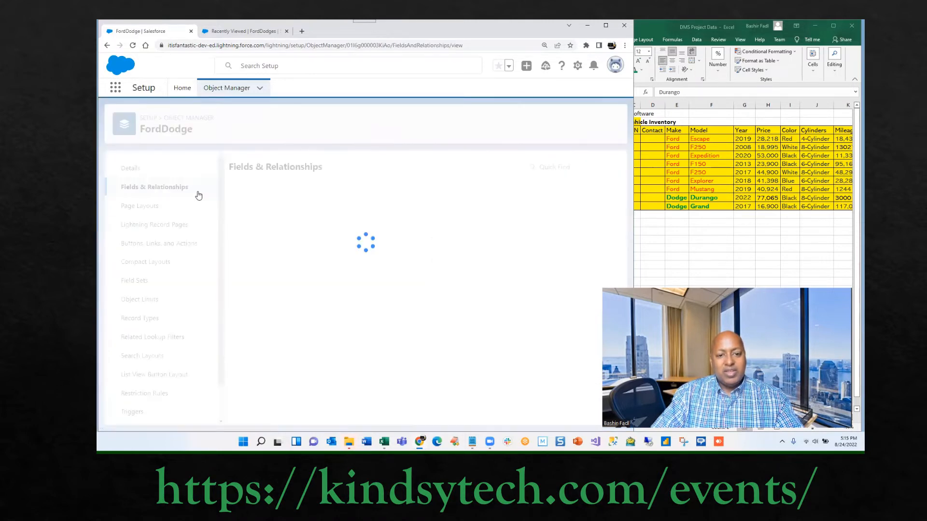
pyautogui.click(500, 170)
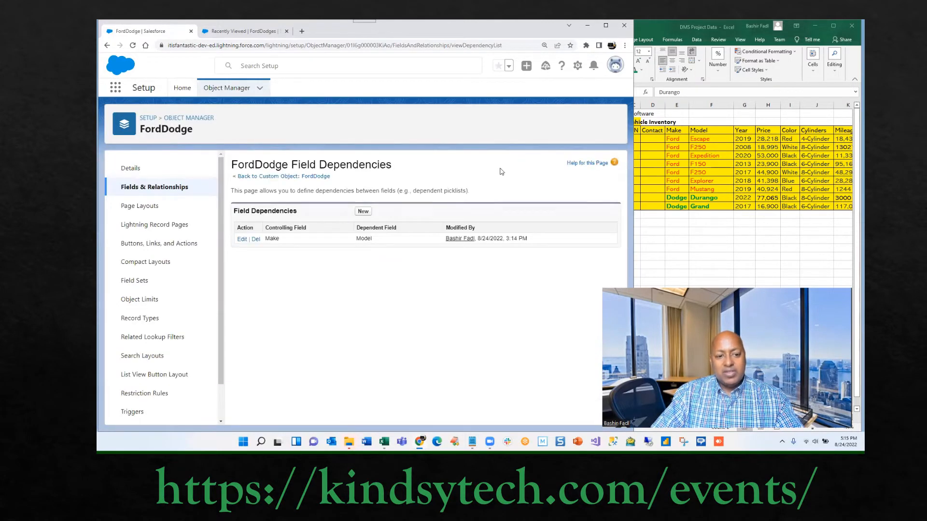
pyautogui.click(255, 239)
pyautogui.click(405, 99)
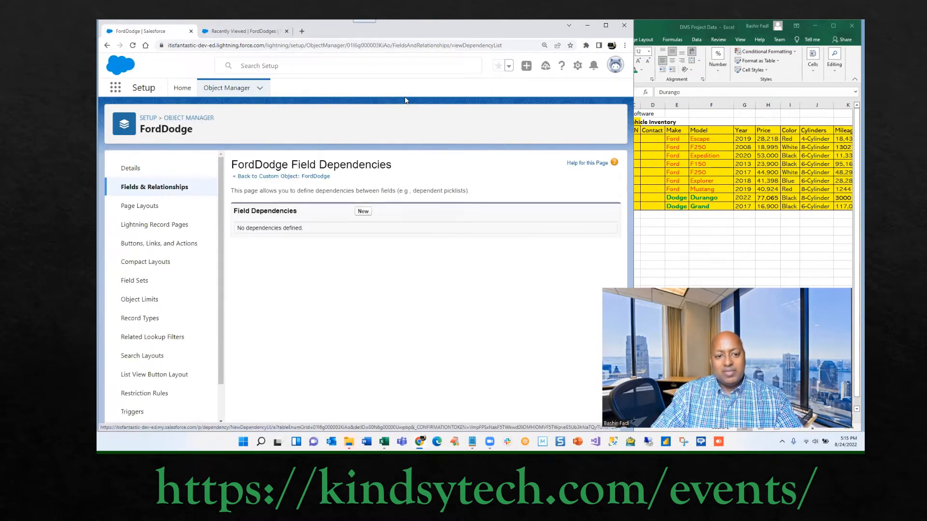
# Check the Make and Model fields on a new FordDodge record form in the Sales app, and close the form without saving.
pyautogui.click(246, 32)
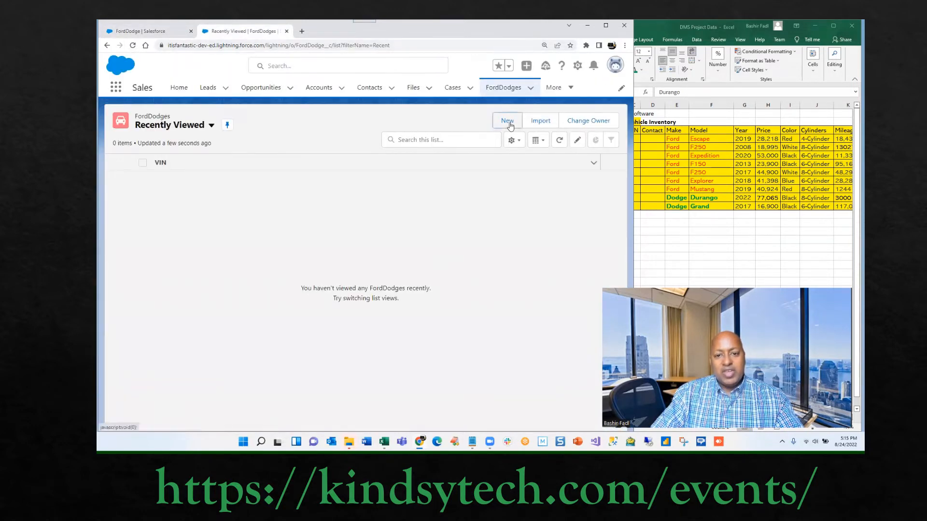
pyautogui.click(507, 120)
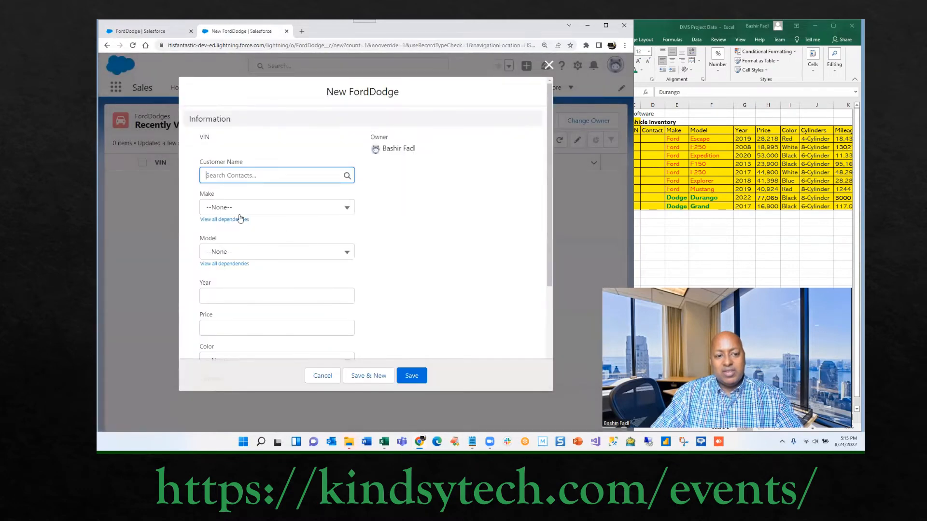
pyautogui.click(548, 66)
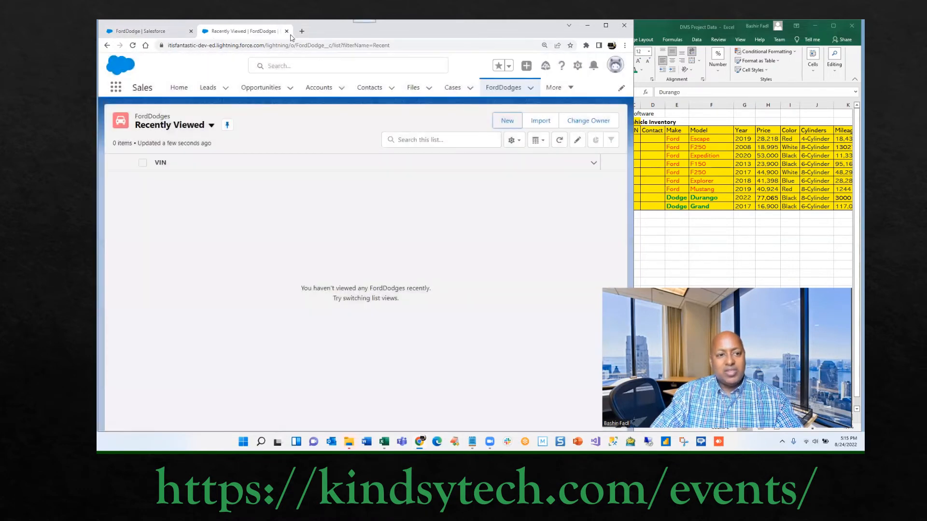
# Close the browser tab with the FordDodges list and open the Sales app in a fresh browser tab from Setup.
pyautogui.click(286, 31)
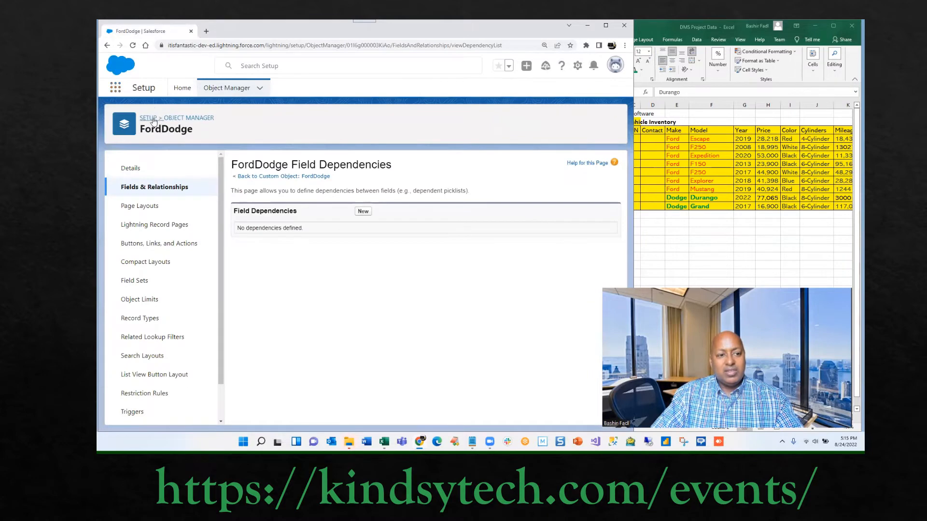
pyautogui.click(115, 88)
pyautogui.click(125, 265)
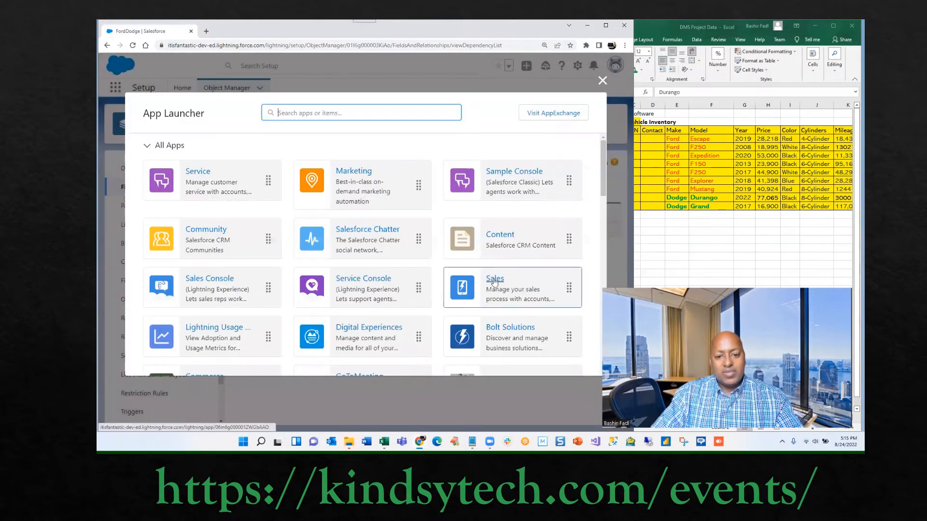
pyautogui.rightClick(501, 286)
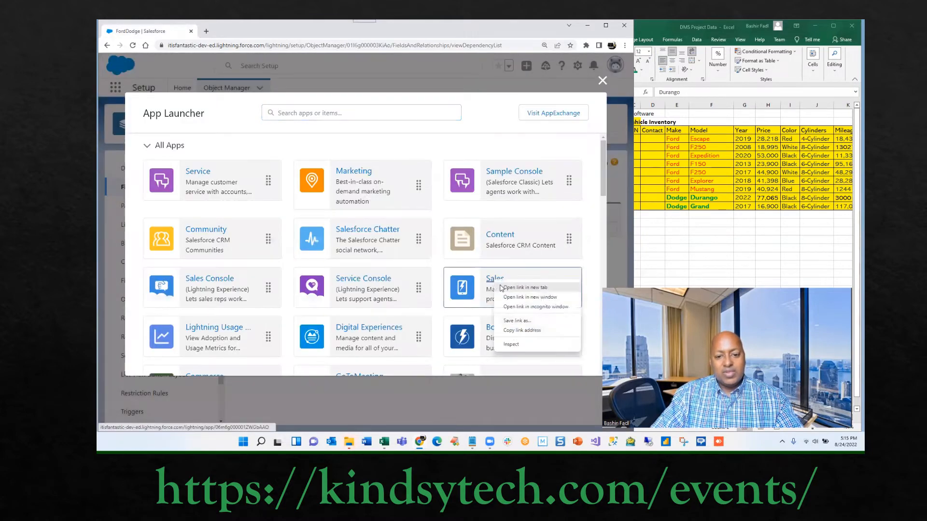
pyautogui.click(525, 287)
pyautogui.click(231, 31)
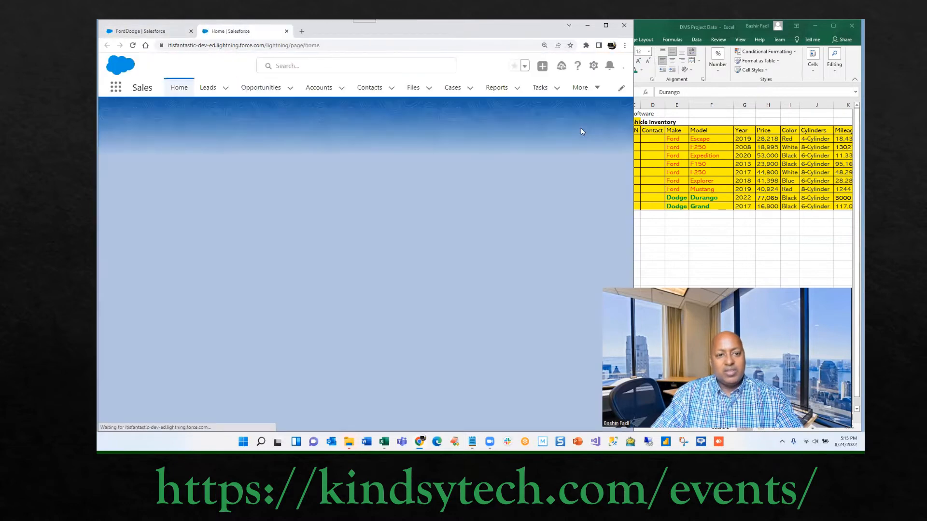
# Start a new FordDodge record from the FordDodges list and check the choices of its Make field.
pyautogui.click(585, 92)
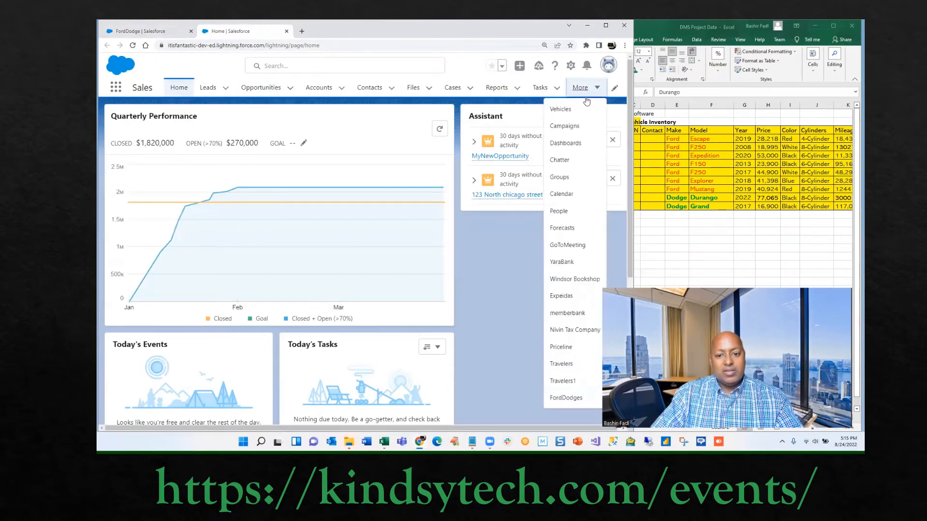
pyautogui.click(562, 397)
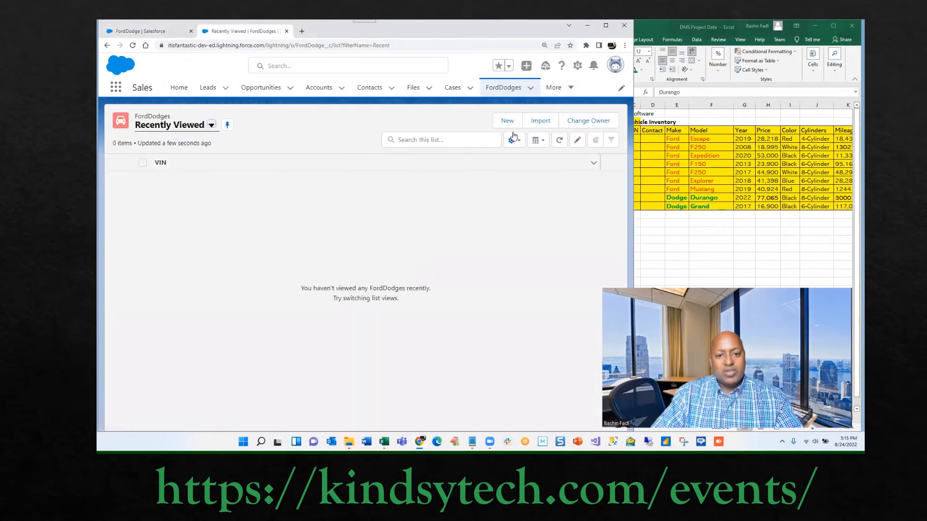
pyautogui.click(507, 121)
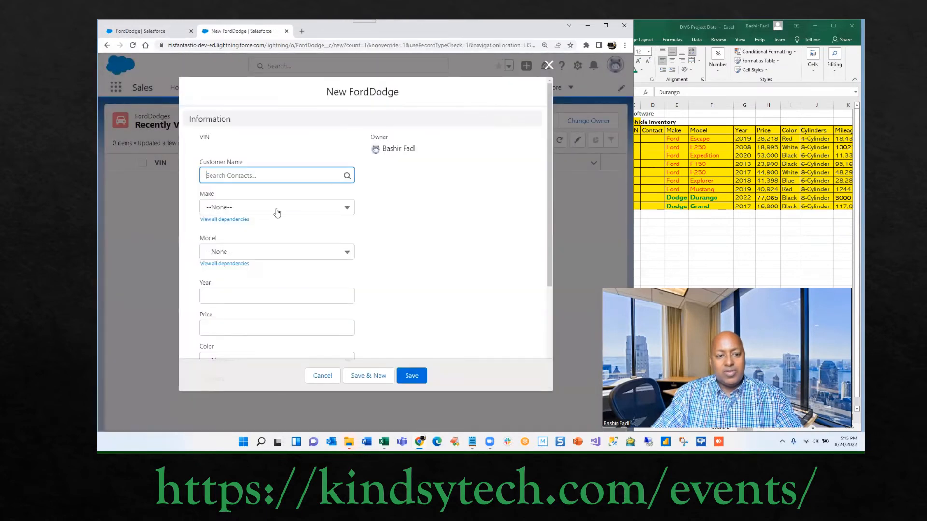
pyautogui.click(276, 213)
pyautogui.click(422, 217)
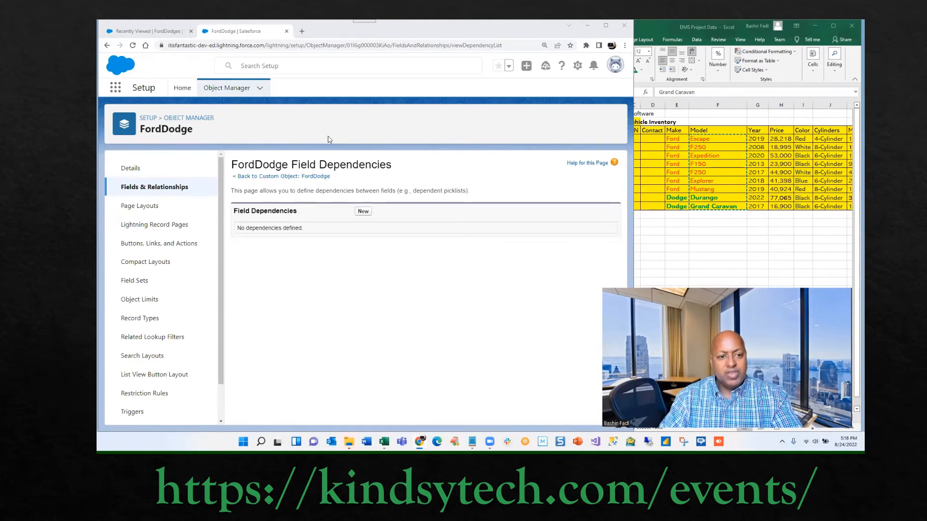
# Open the Sales app in another browser tab from Setup and start a new FordDodge record.
pyautogui.click(116, 88)
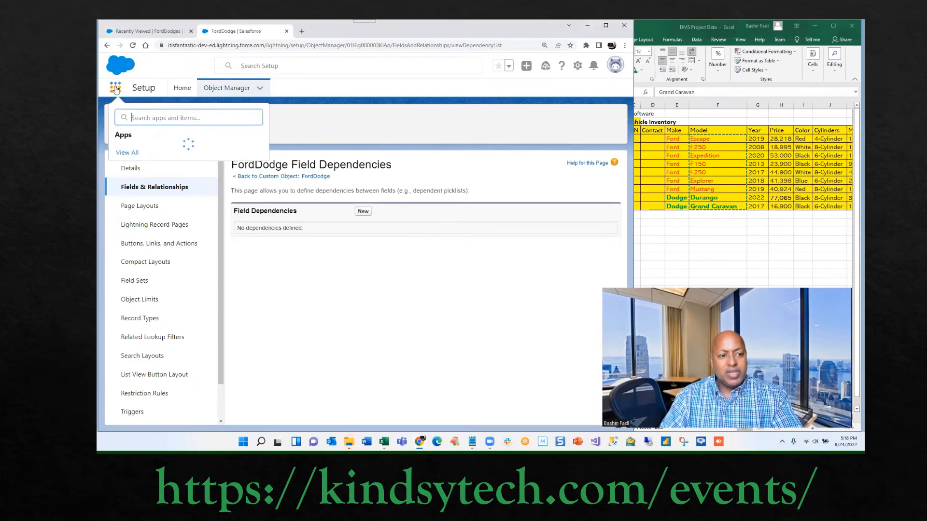
pyautogui.click(130, 264)
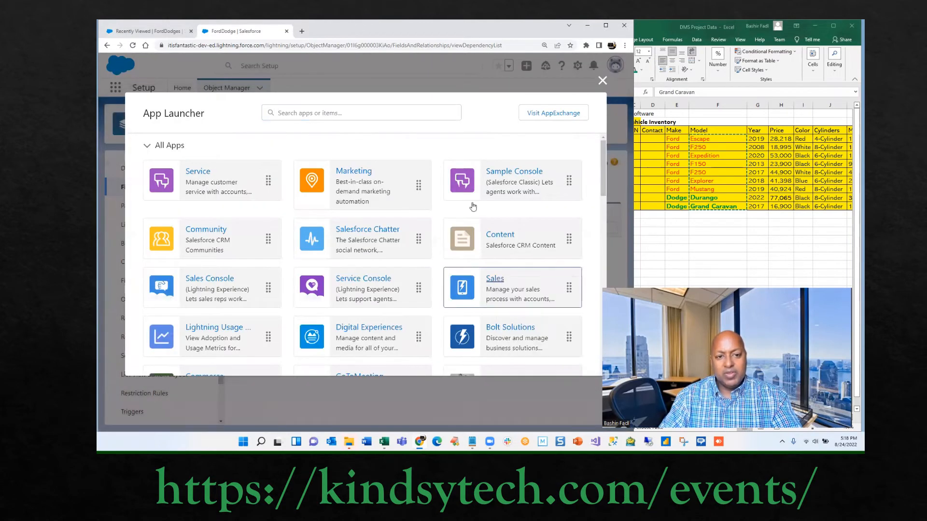
pyautogui.click(330, 31)
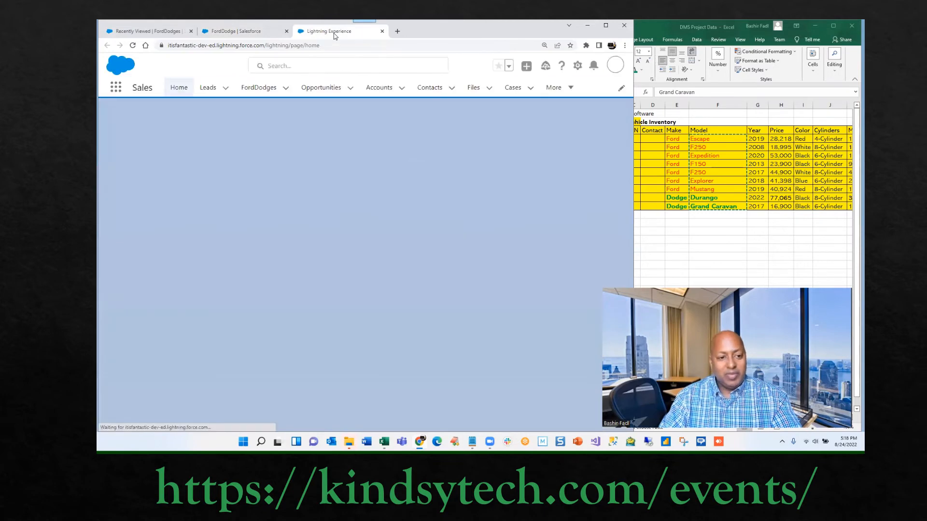
pyautogui.click(285, 87)
pyautogui.click(287, 111)
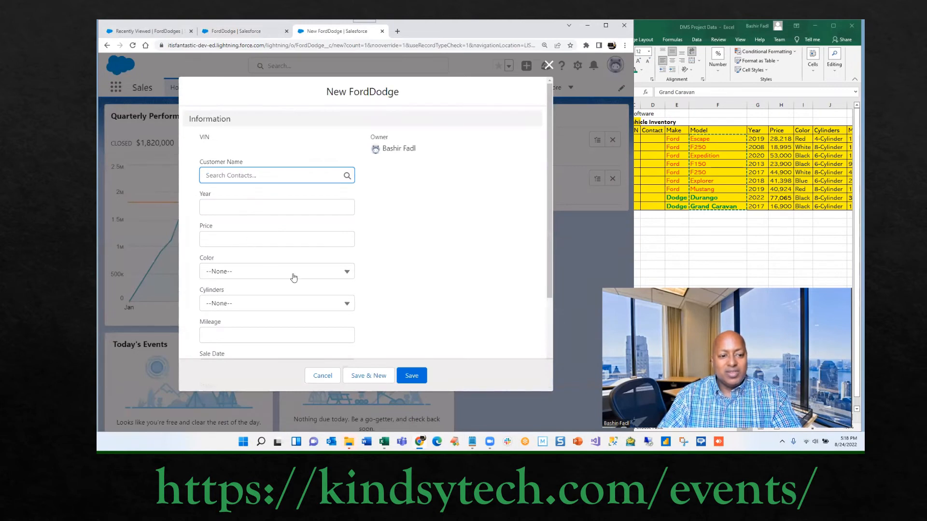
# Test the independent picklists on the new FordDodge record by setting Make to Ford and Model to Grand Caravan.
pyautogui.scroll(-3, 336, 270)
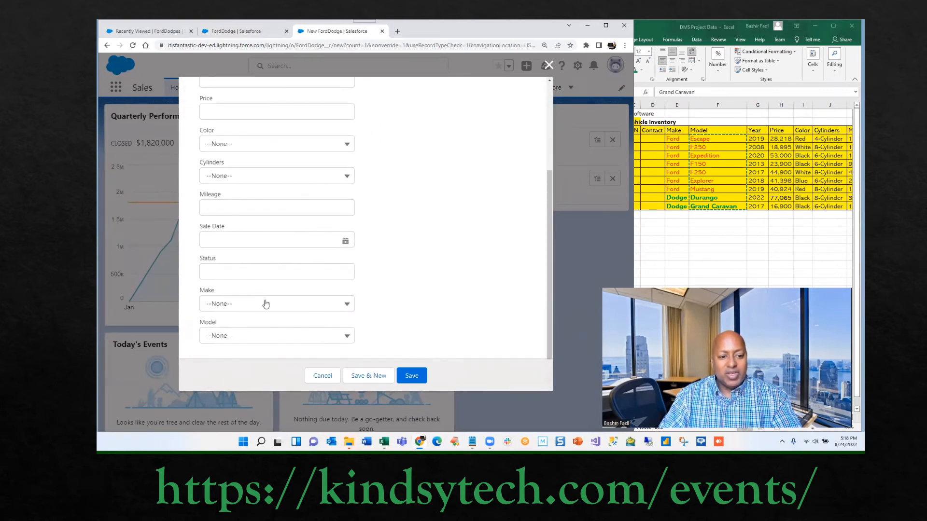
pyautogui.click(248, 305)
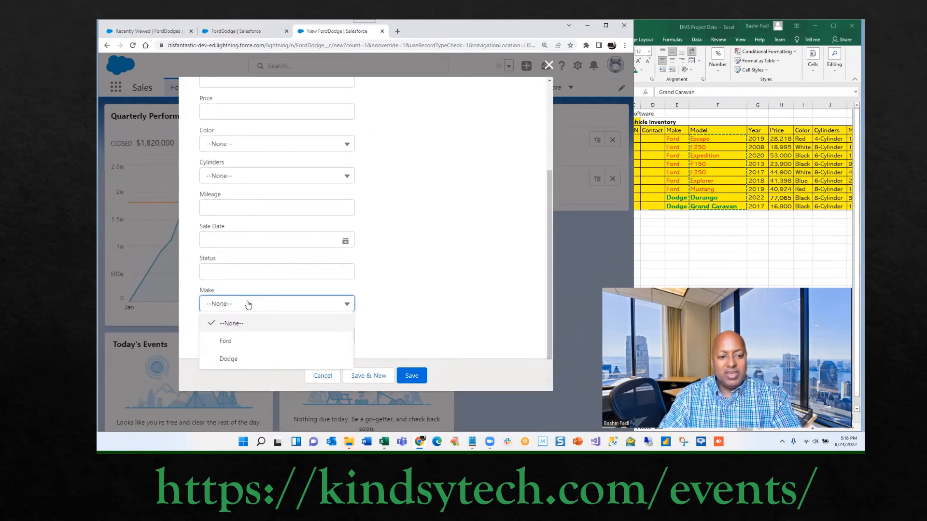
pyautogui.click(249, 342)
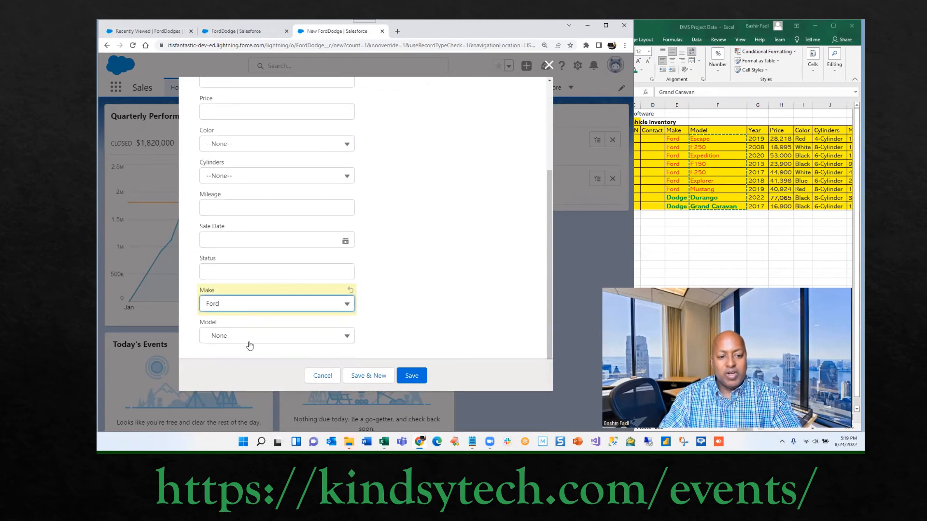
pyautogui.click(272, 336)
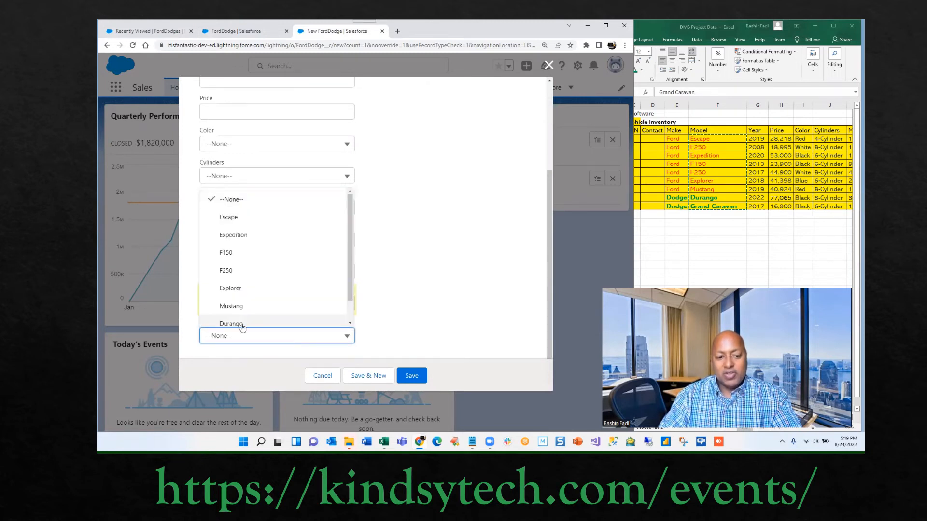
pyautogui.scroll(-1, 241, 322)
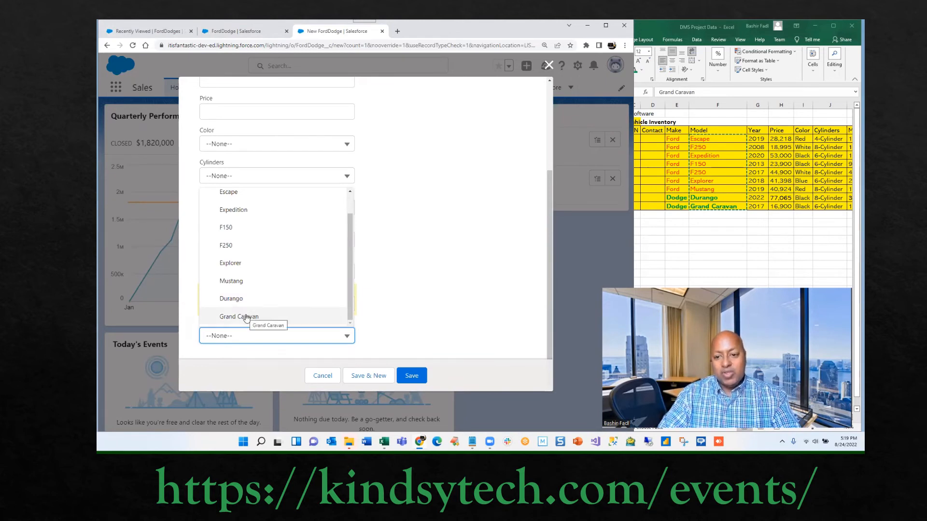
pyautogui.click(247, 317)
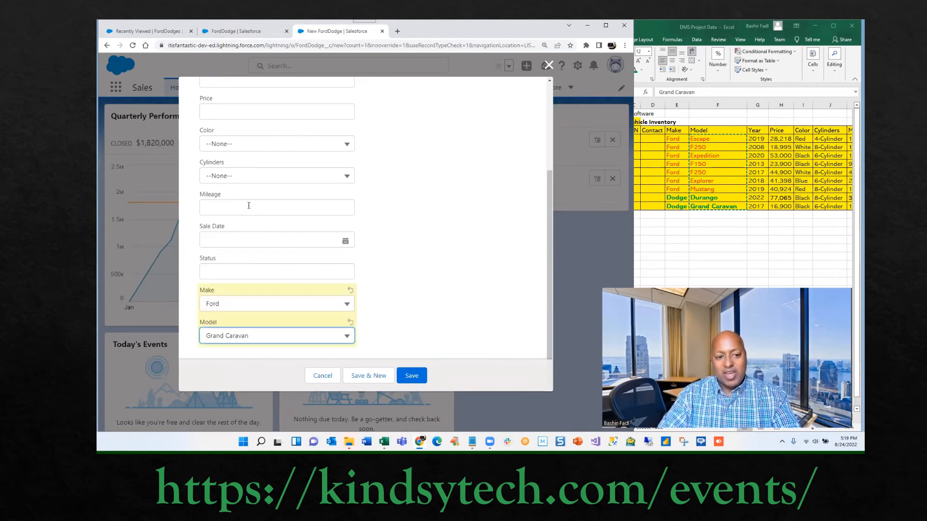
# Change Make to Dodge and Model to F150 on the new FordDodge record to test another mismatched pair.
pyautogui.click(244, 306)
pyautogui.click(235, 361)
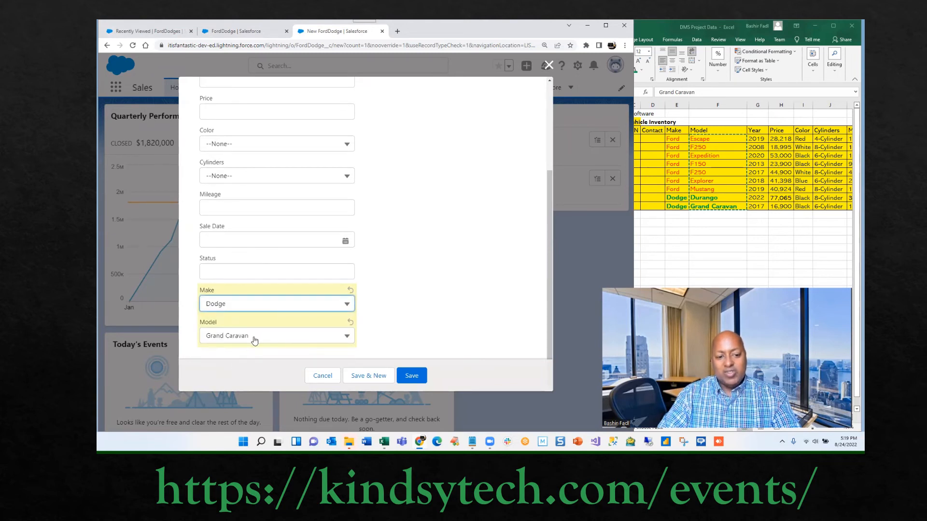
pyautogui.click(255, 340)
pyautogui.click(242, 234)
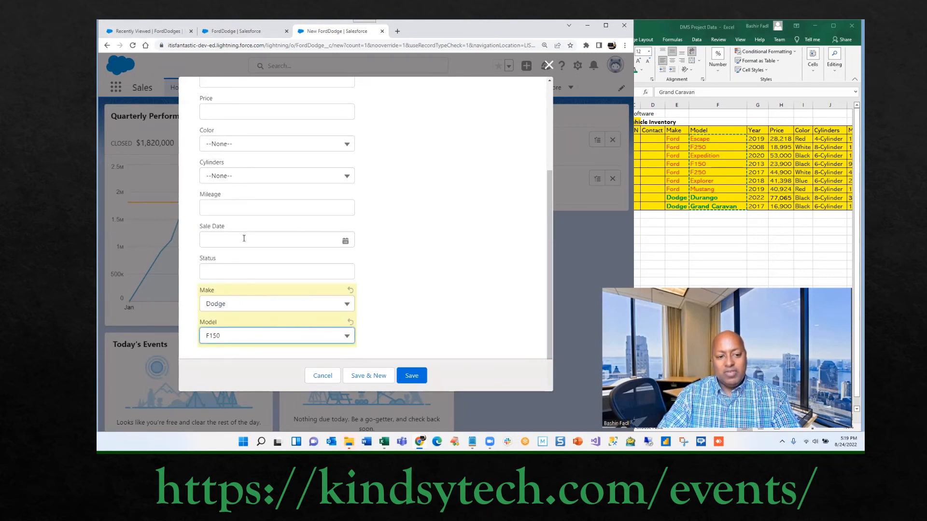